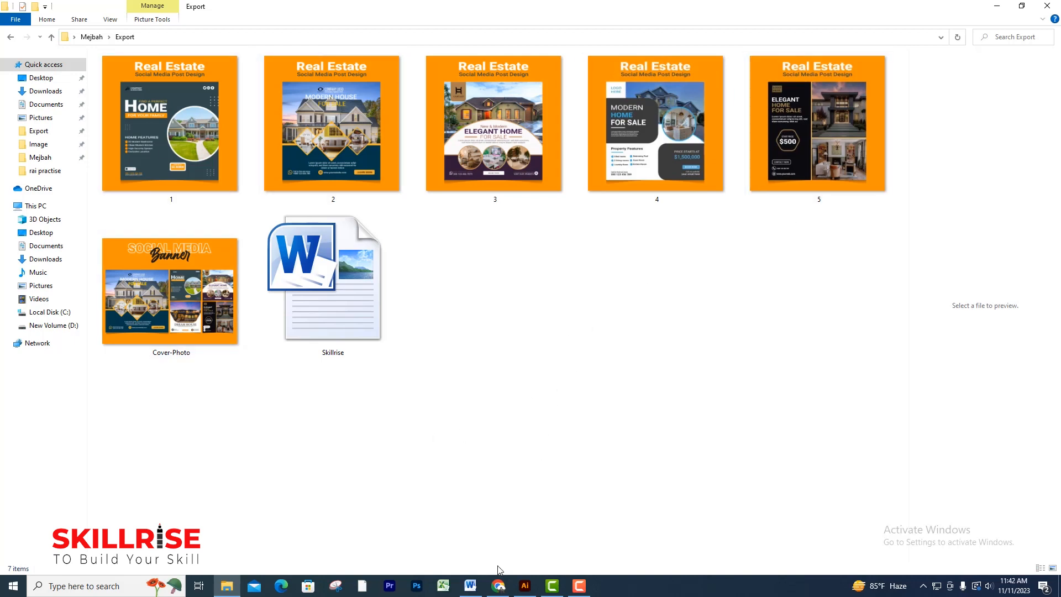
# - Switch to the Behance profile in the browser and create a new project
pyautogui.click(499, 584)
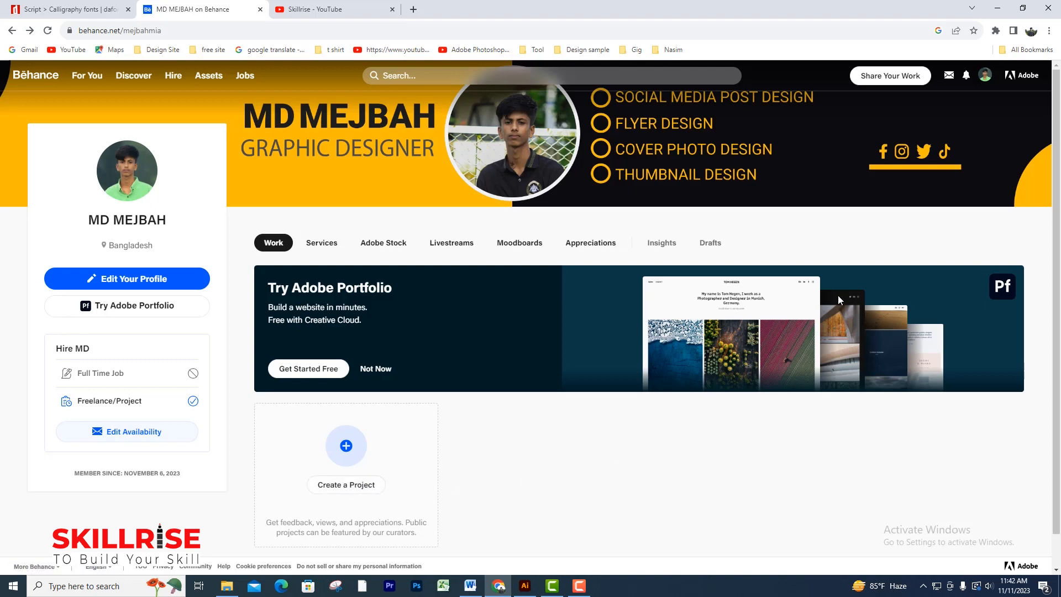
pyautogui.click(884, 77)
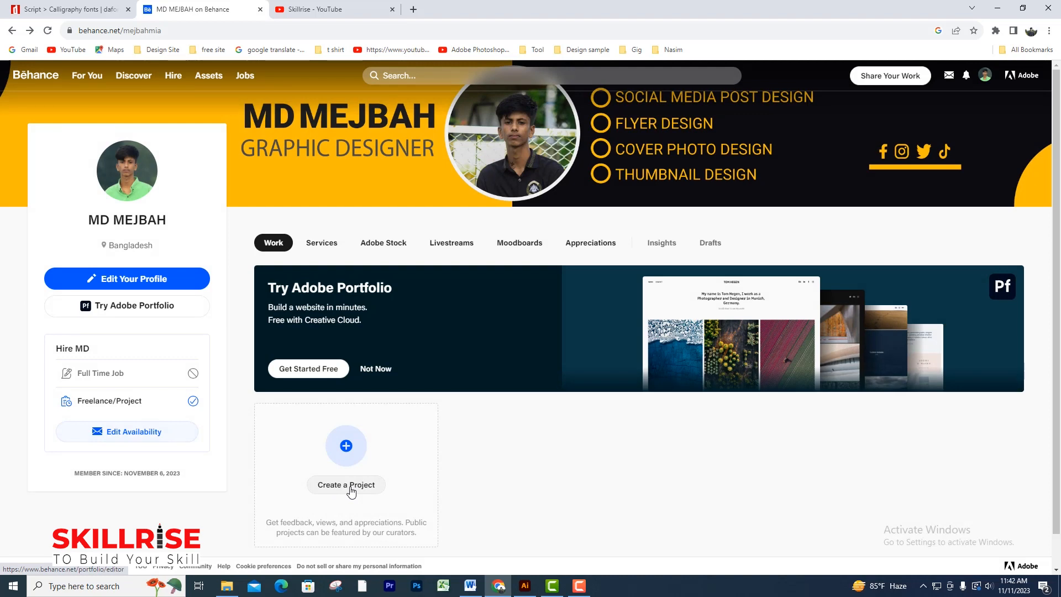
pyautogui.click(351, 486)
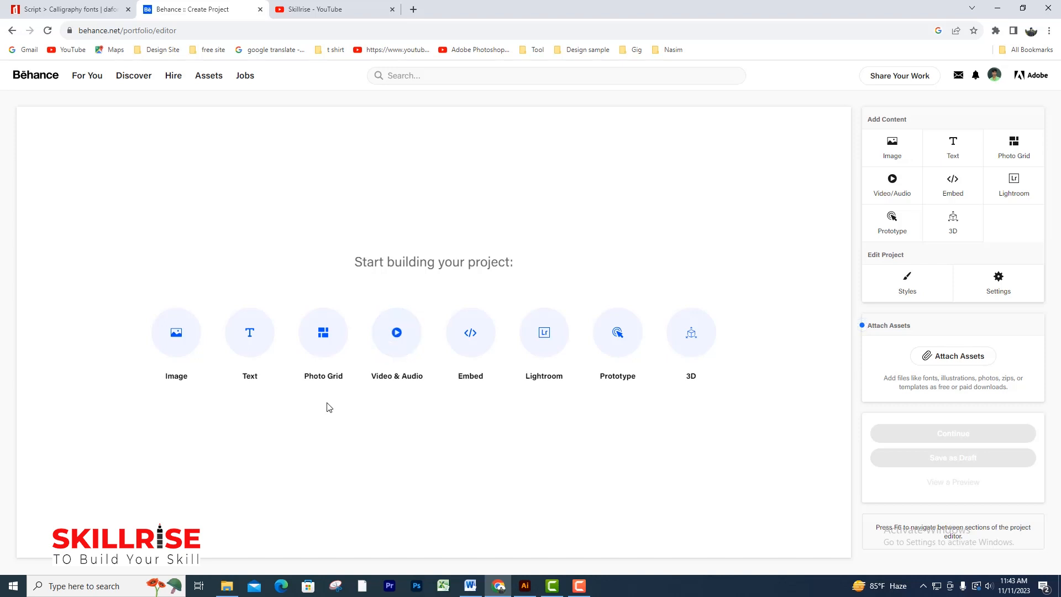
# - Add images 2 and 3 from the Export folder to the project, in that order
pyautogui.click(177, 333)
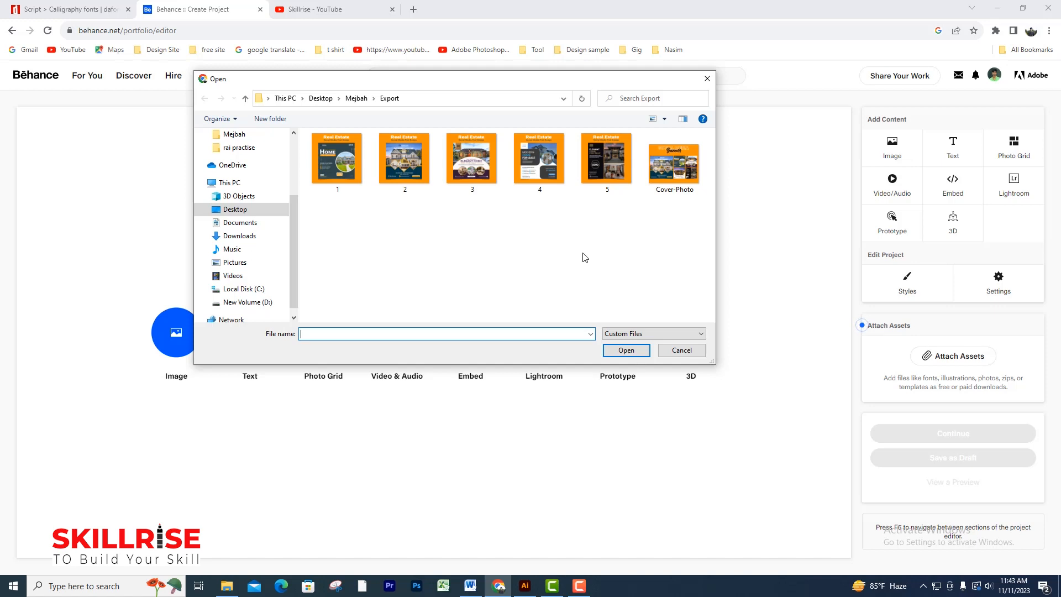
pyautogui.click(413, 170)
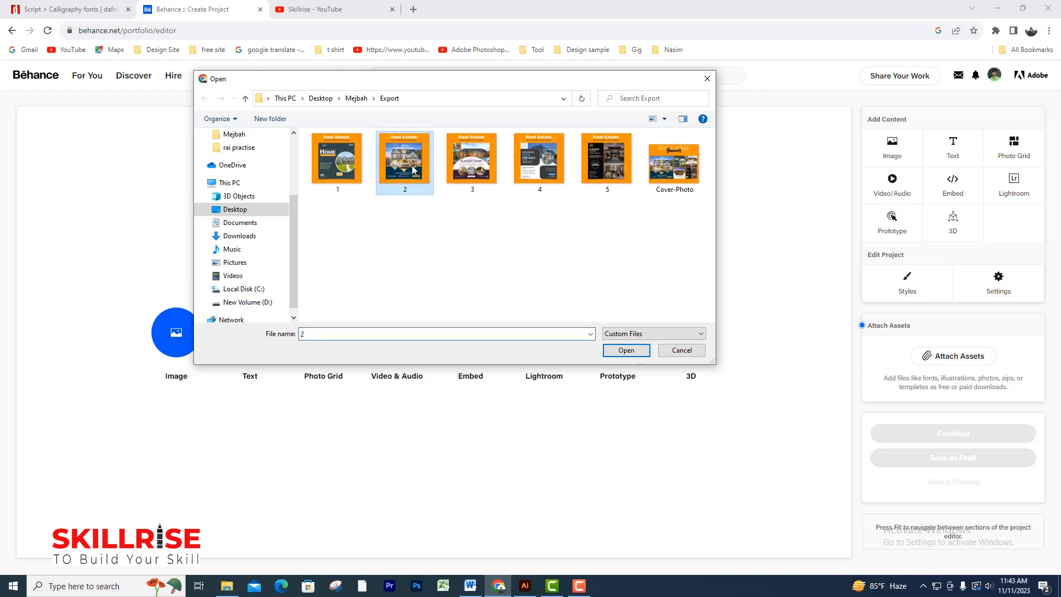
pyautogui.click(633, 354)
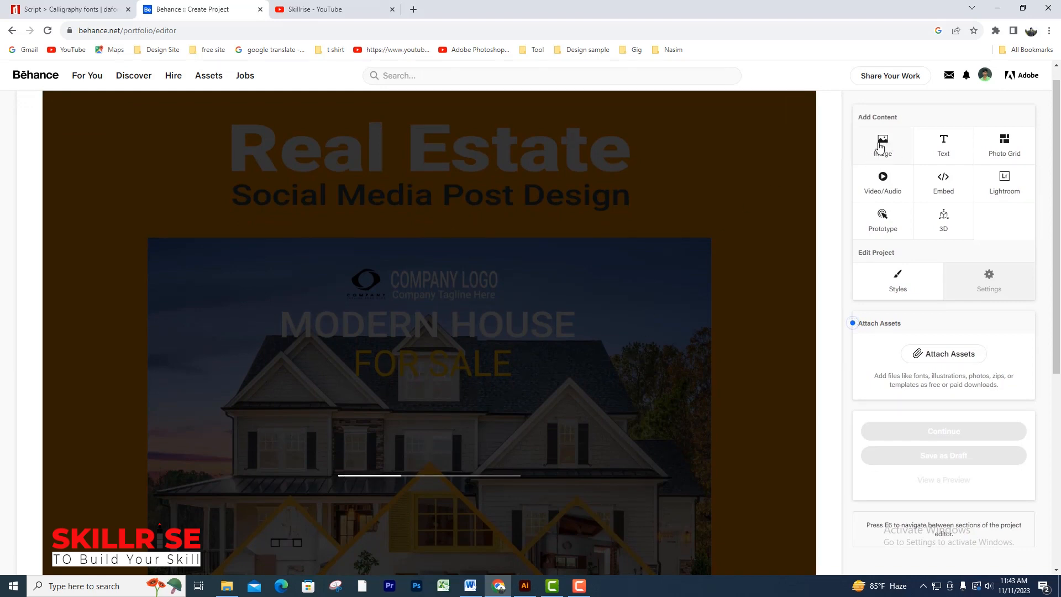
pyautogui.click(882, 144)
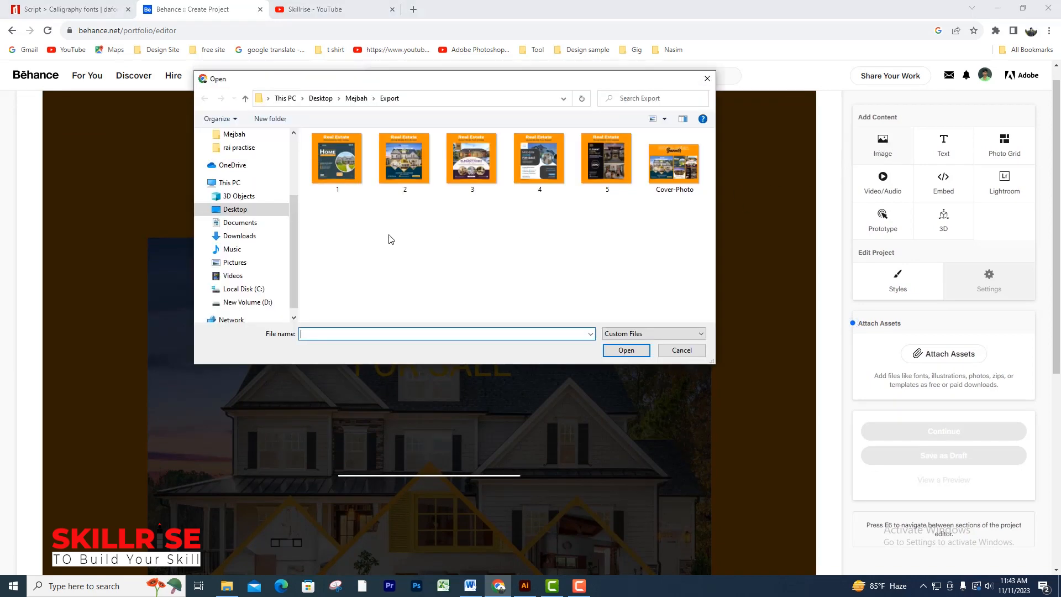
pyautogui.click(463, 173)
pyautogui.click(626, 350)
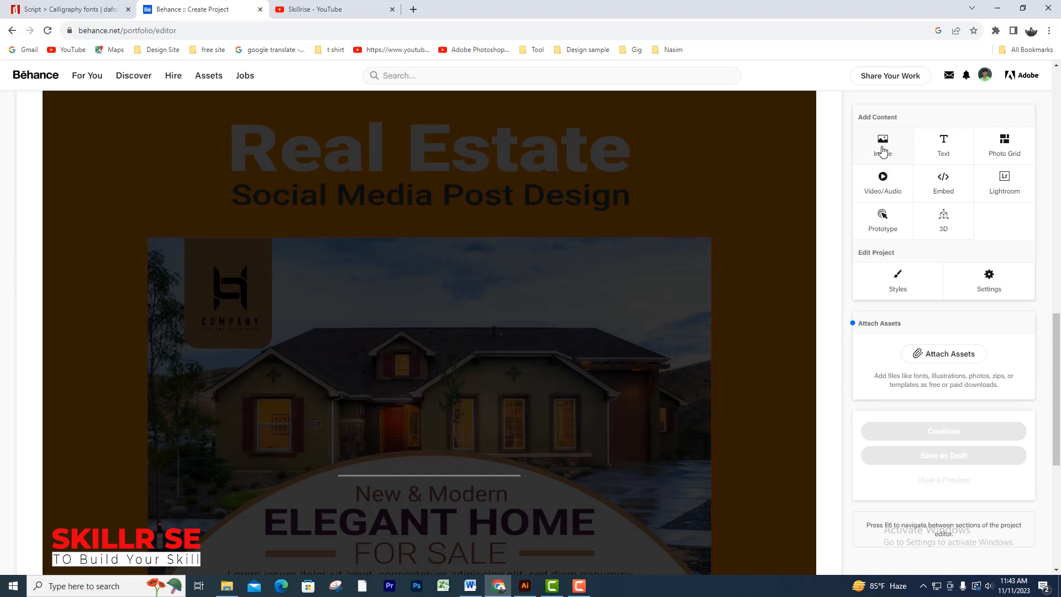
# - Add images 1 and 4 from the Export folder below the existing project images
pyautogui.click(882, 152)
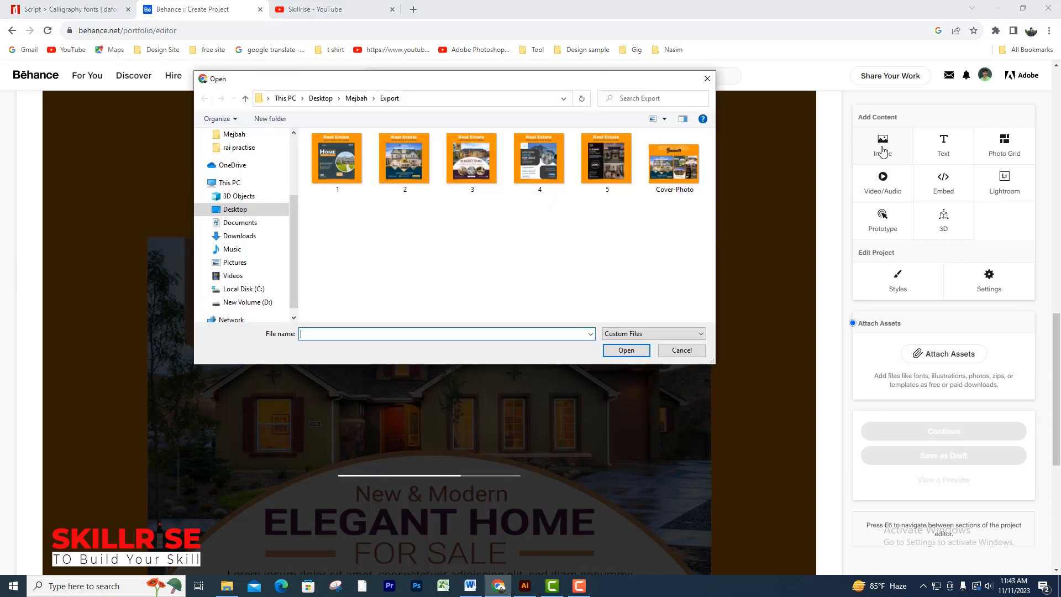
pyautogui.click(349, 172)
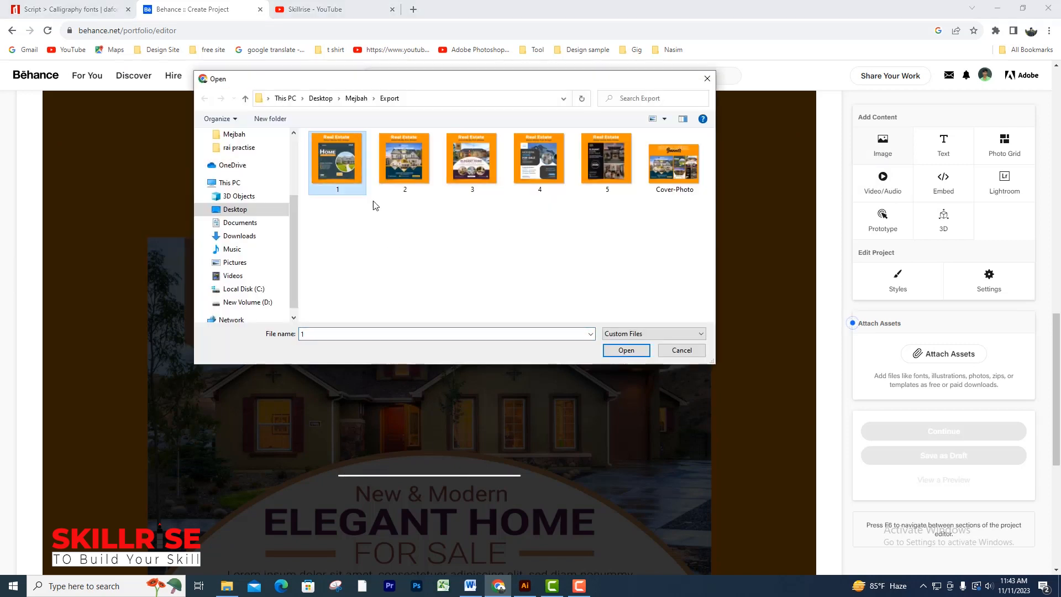
pyautogui.click(615, 349)
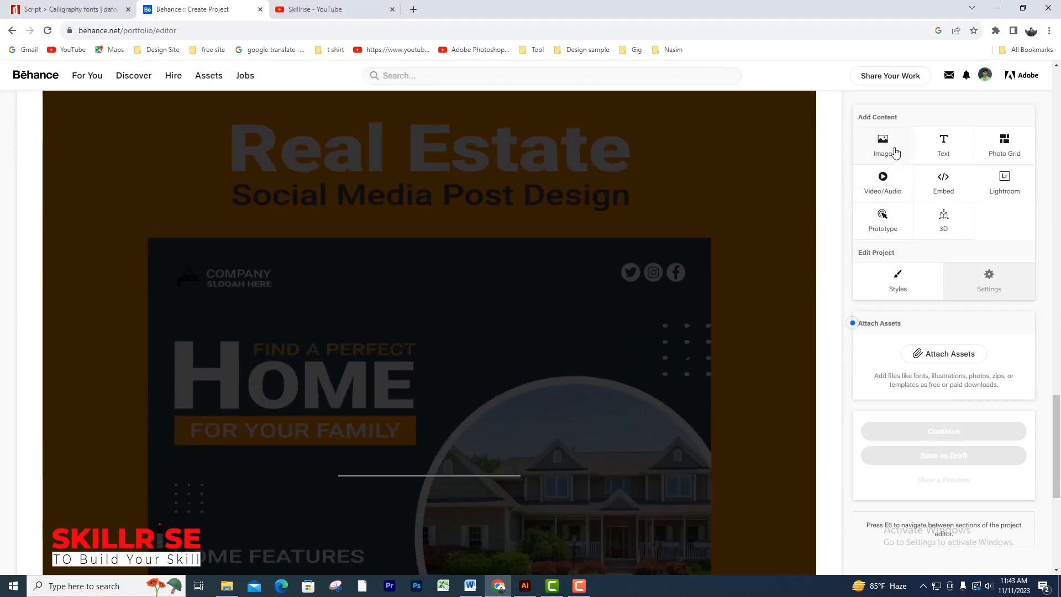
pyautogui.click(895, 152)
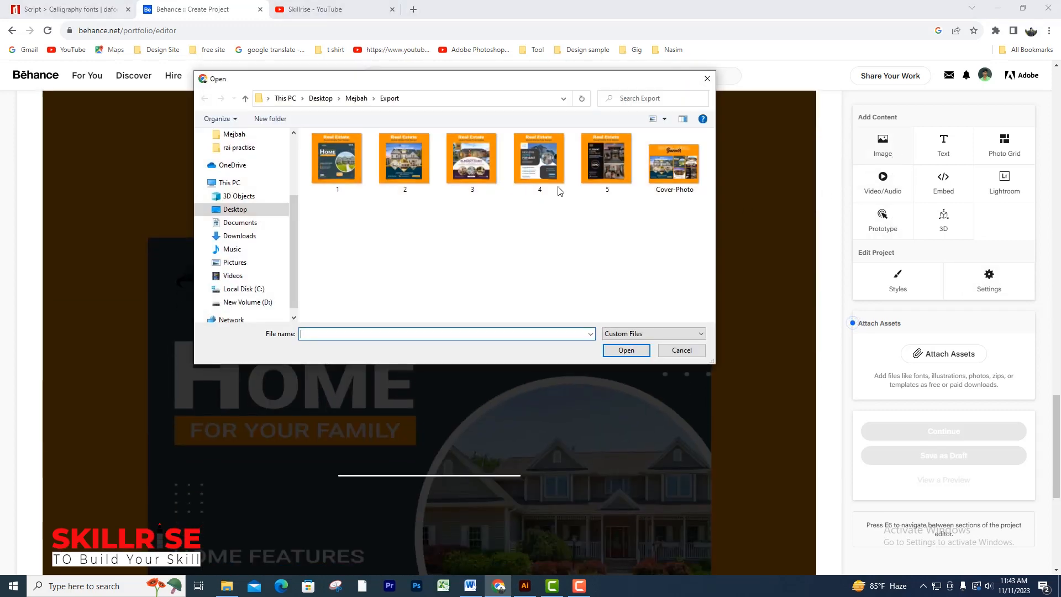
pyautogui.click(553, 171)
pyautogui.click(622, 349)
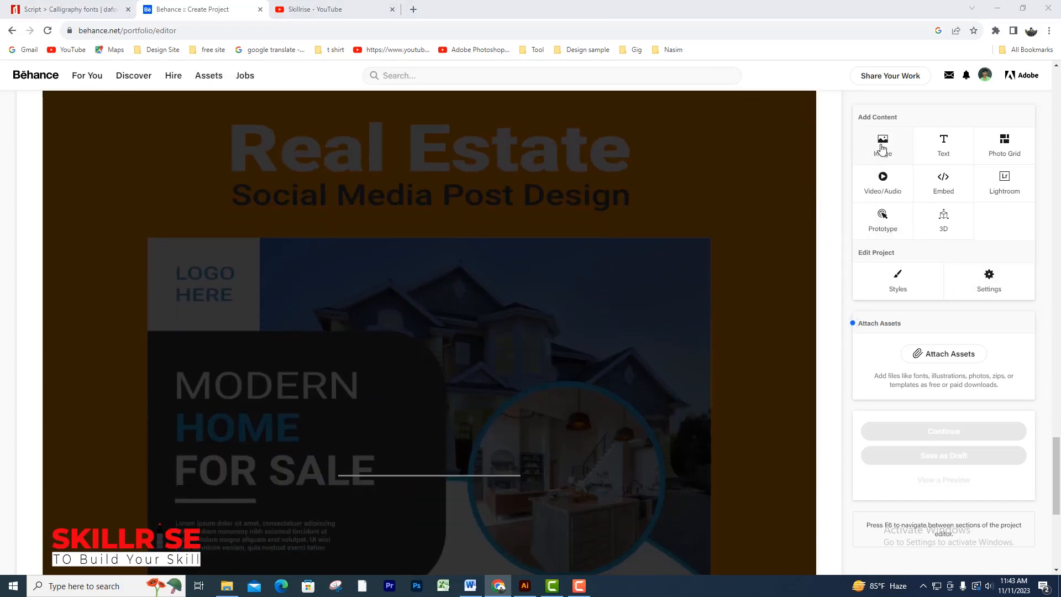
# - Add image 5 from the Export folder as the last image of the project
pyautogui.click(883, 146)
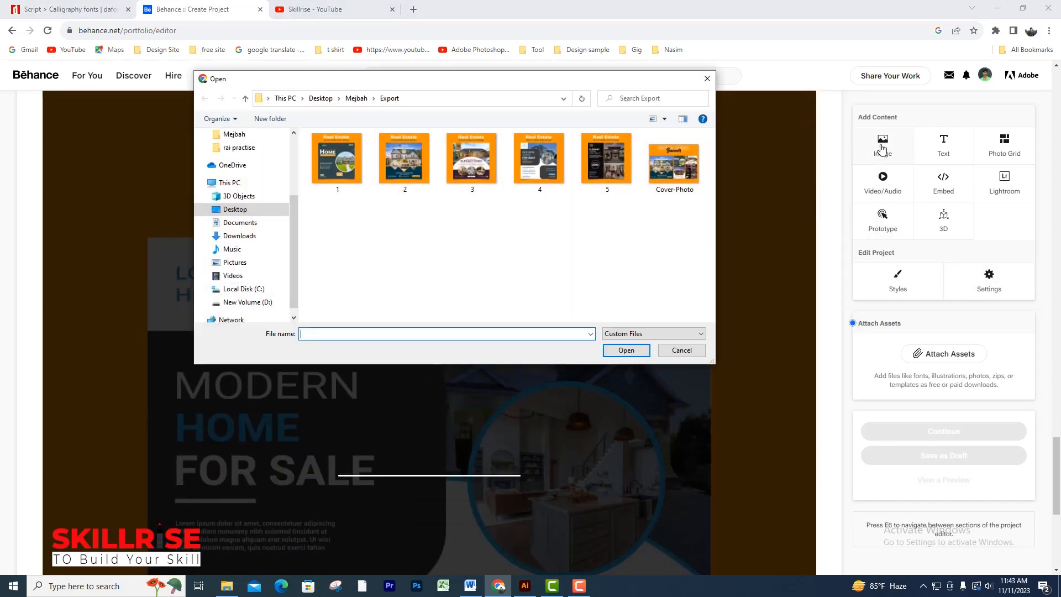
pyautogui.click(618, 170)
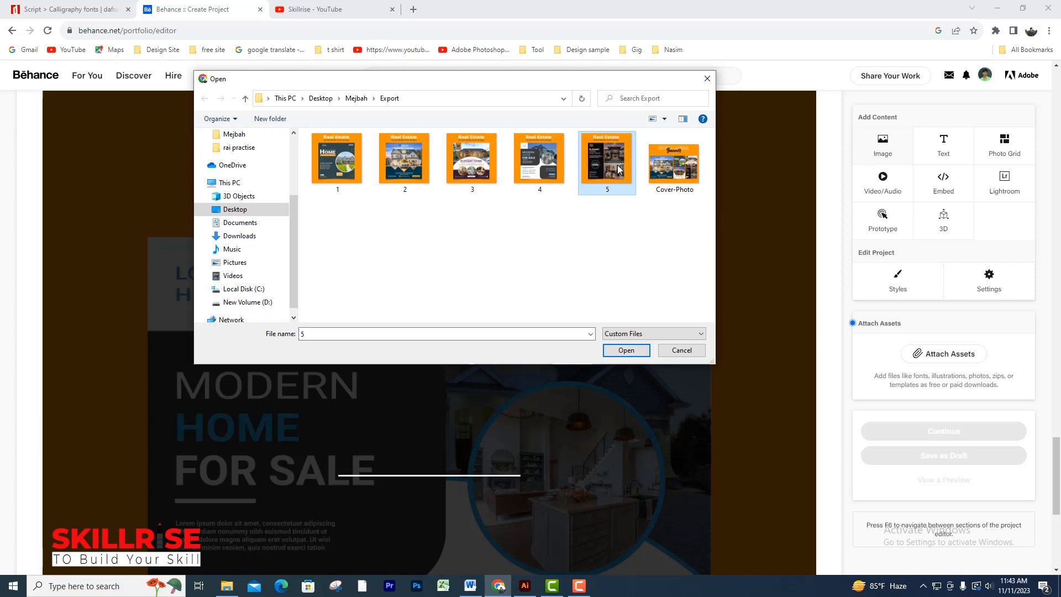
pyautogui.click(623, 350)
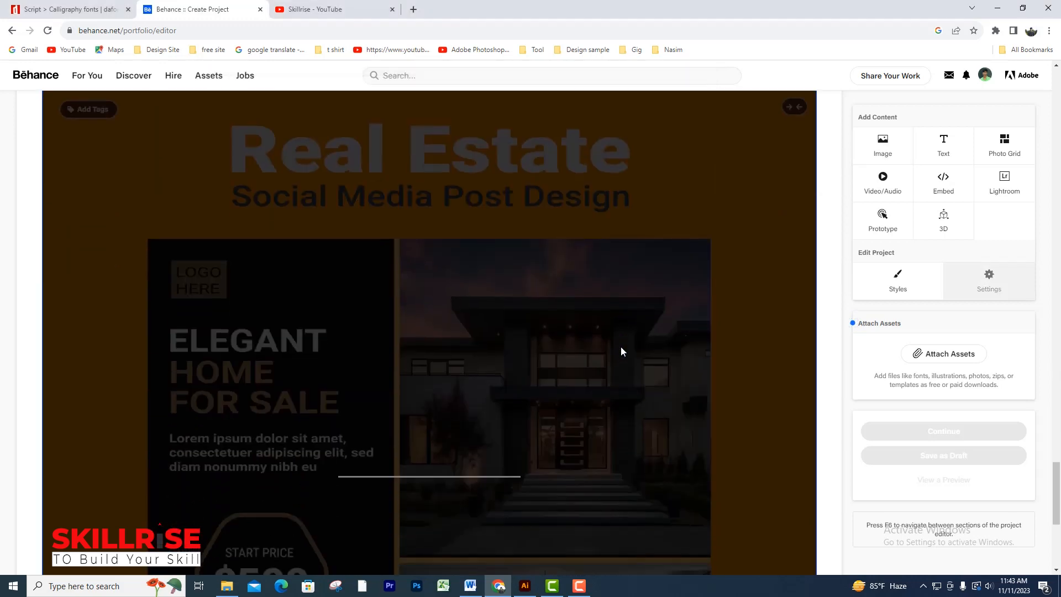
# - Insert an empty text block above the first image of the project
pyautogui.scroll(10, 561, 472)
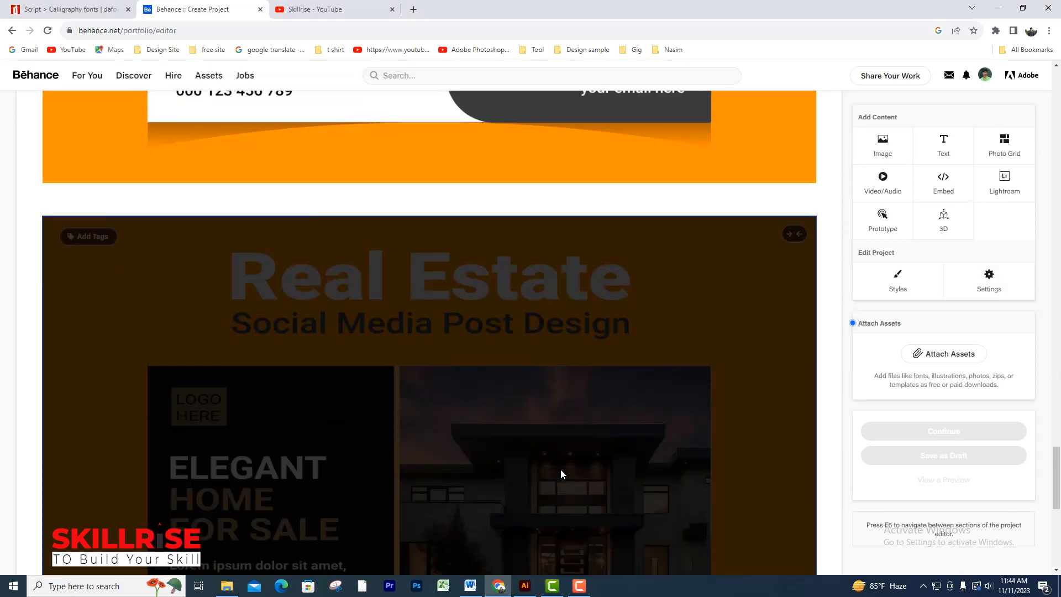
pyautogui.scroll(20, 562, 473)
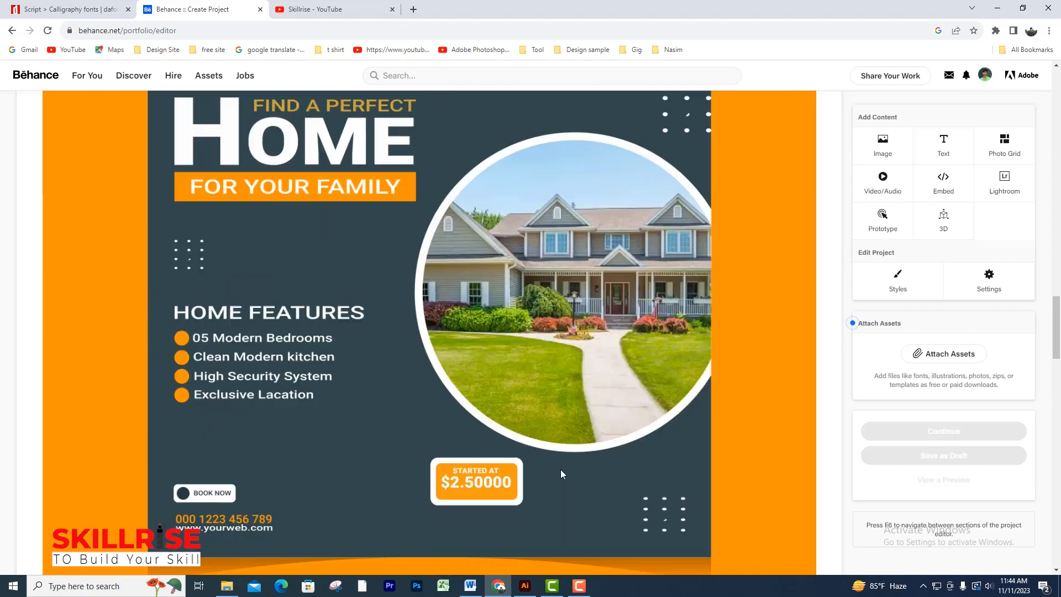
pyautogui.scroll(10, 562, 473)
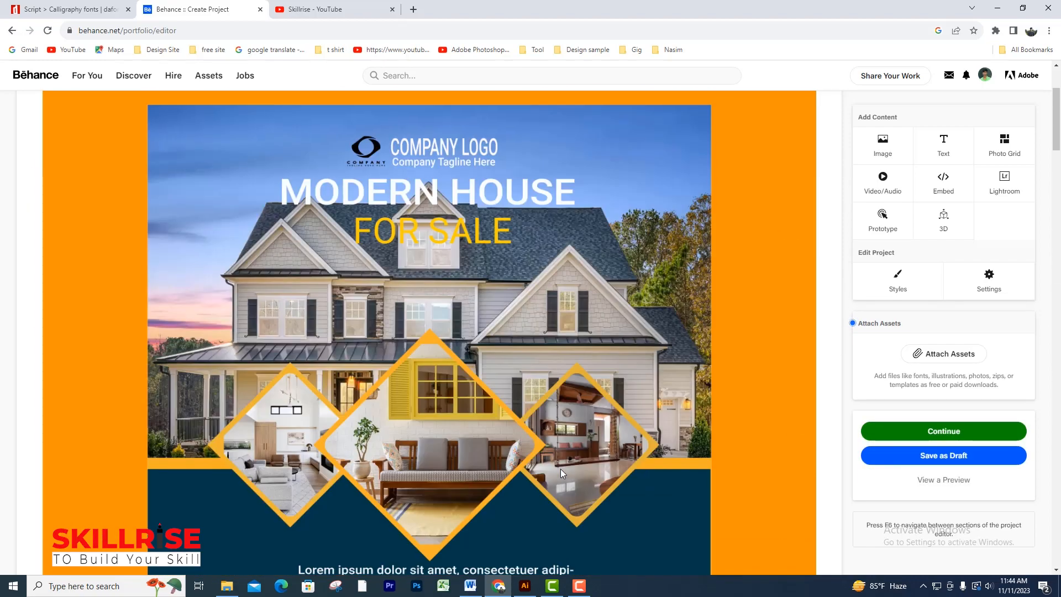
pyautogui.scroll(3, 476, 527)
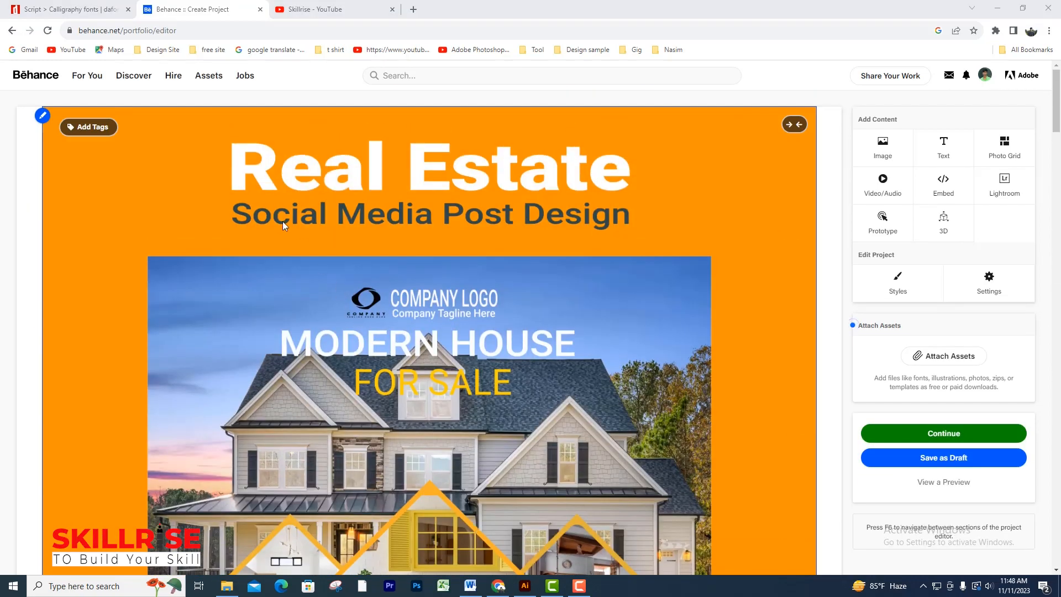
pyautogui.moveTo(242, 113)
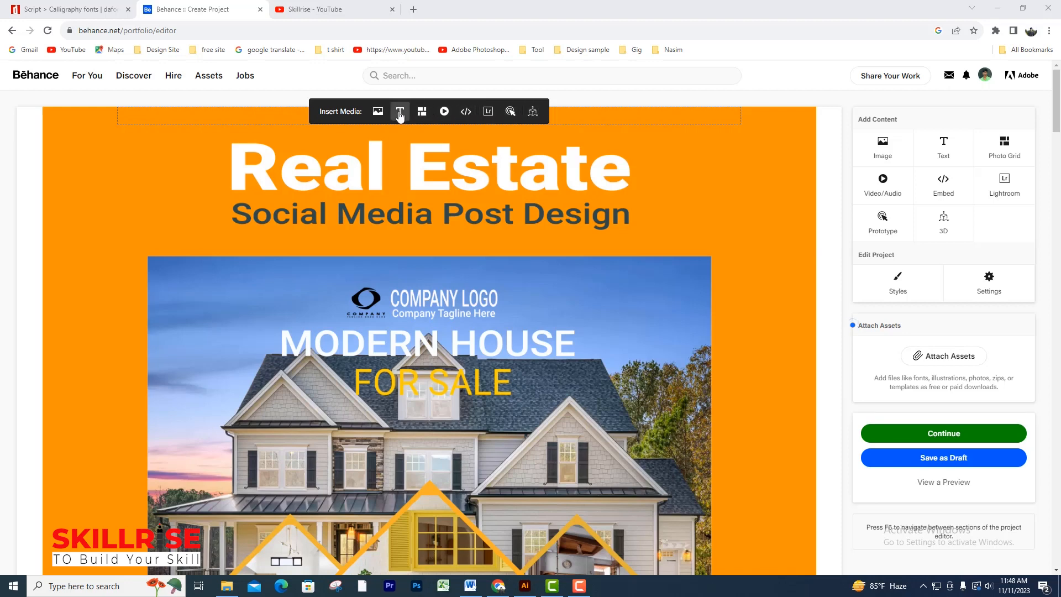
pyautogui.click(400, 113)
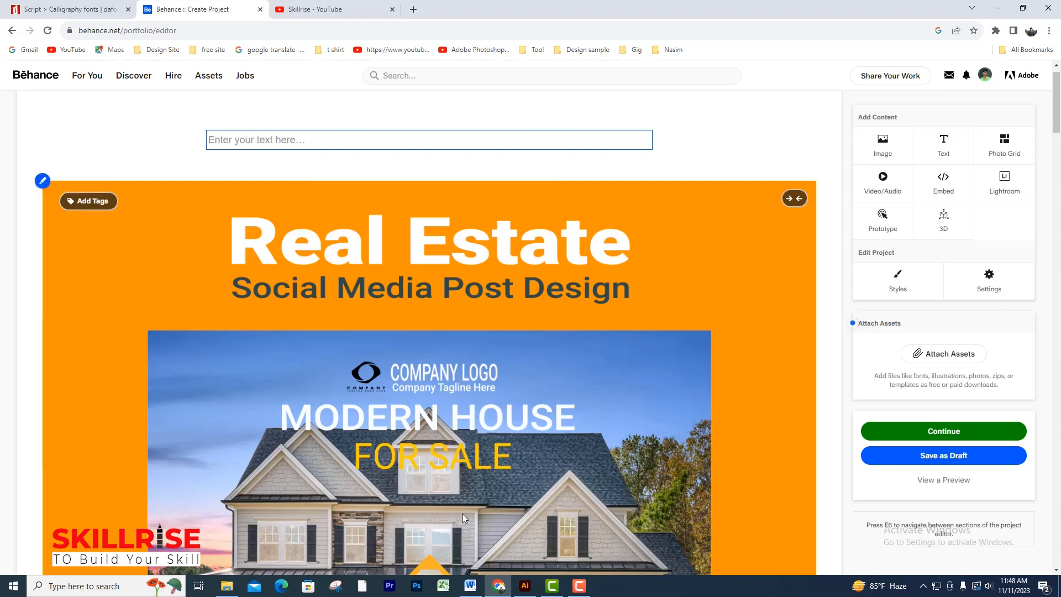
# - Copy the line "Social Media Banner" from the Skillrise Word document and paste it into the project's empty text block
pyautogui.click(470, 586)
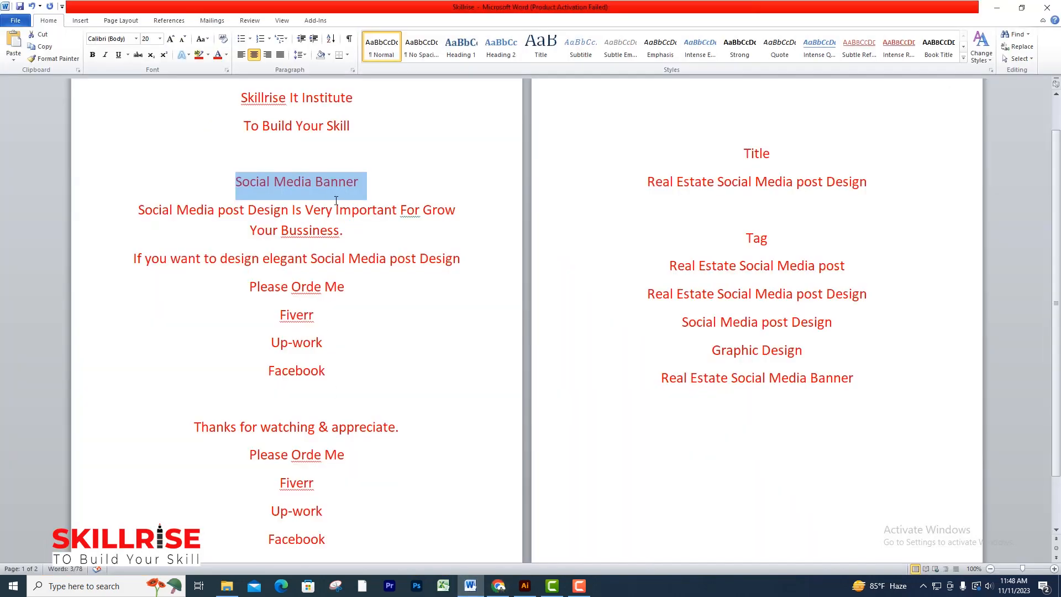
pyautogui.moveTo(359, 183); pyautogui.dragTo(243, 188)
pyautogui.hotkey('ctrl', 'c')
pyautogui.click(498, 585)
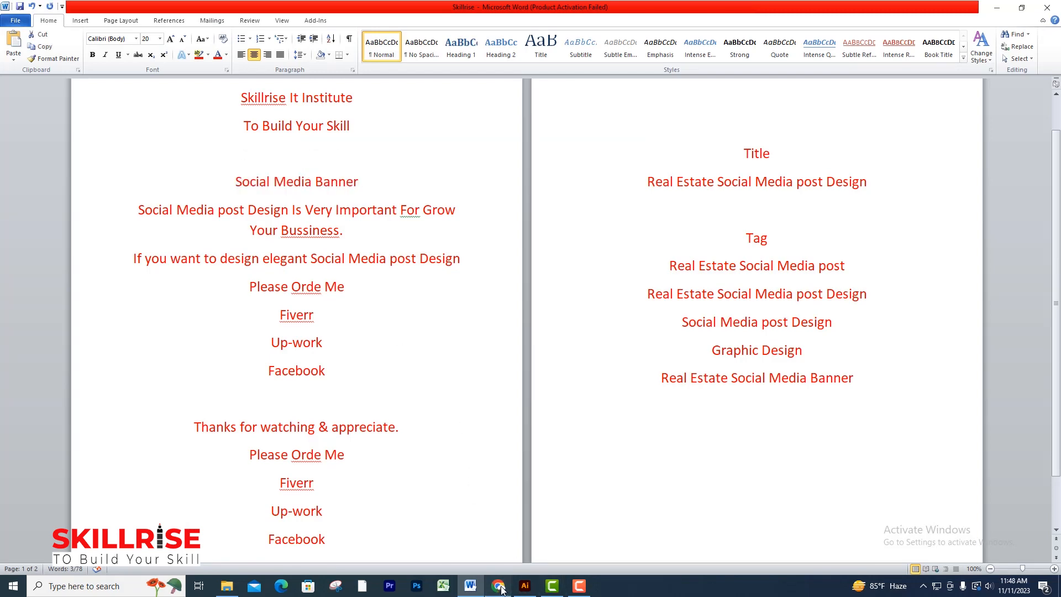
pyautogui.scroll(1, 412, 209)
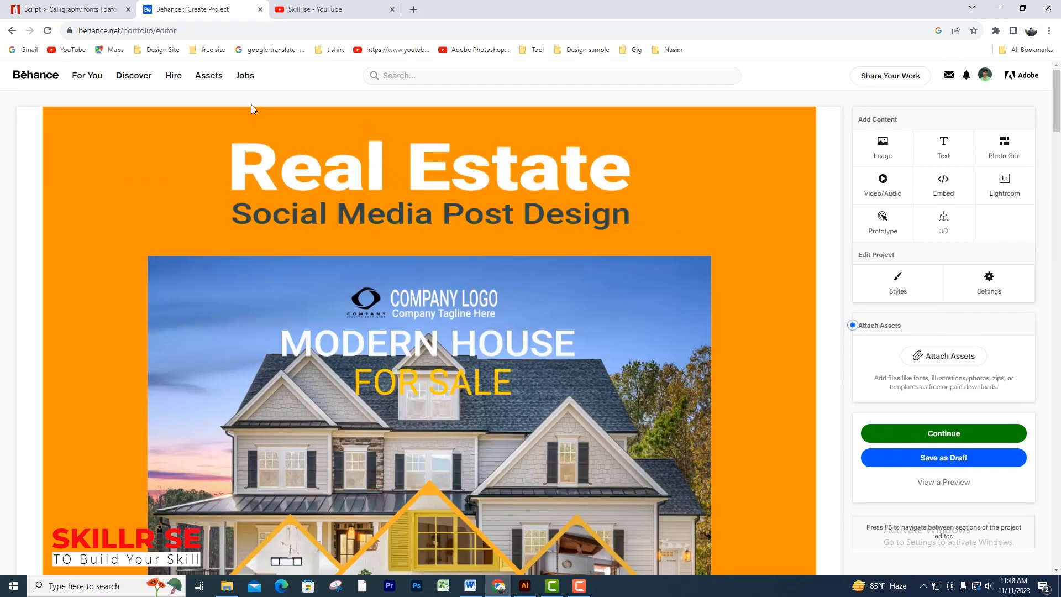
pyautogui.scroll(2, 240, 180)
pyautogui.click(363, 141)
pyautogui.hotkey('ctrl', 'v')
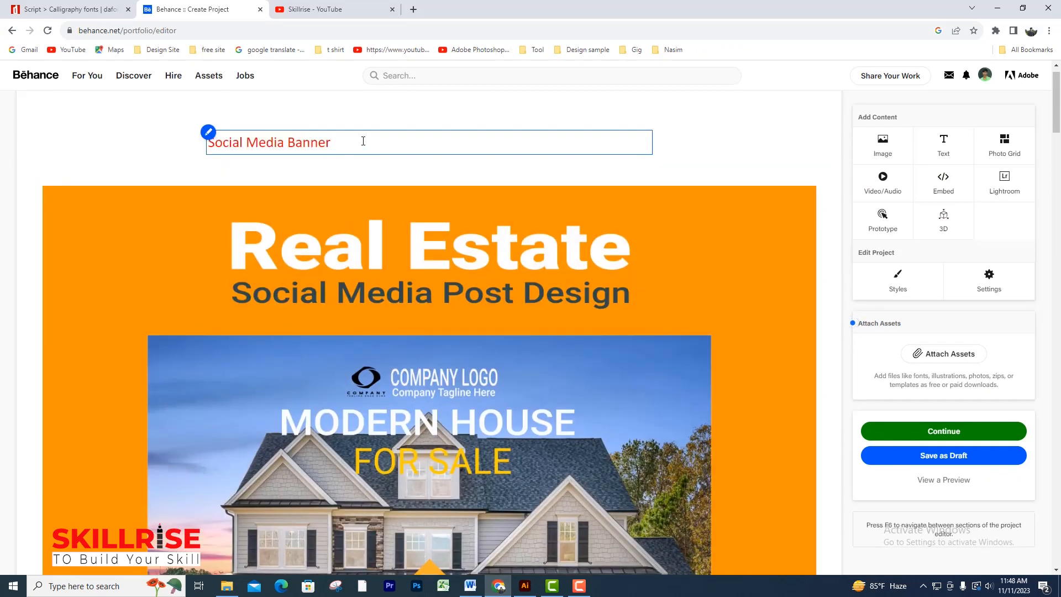
# - Format the "Social Media Banner" heading in Arial Black at size 40 and centre it
pyautogui.moveTo(346, 142); pyautogui.dragTo(205, 145)
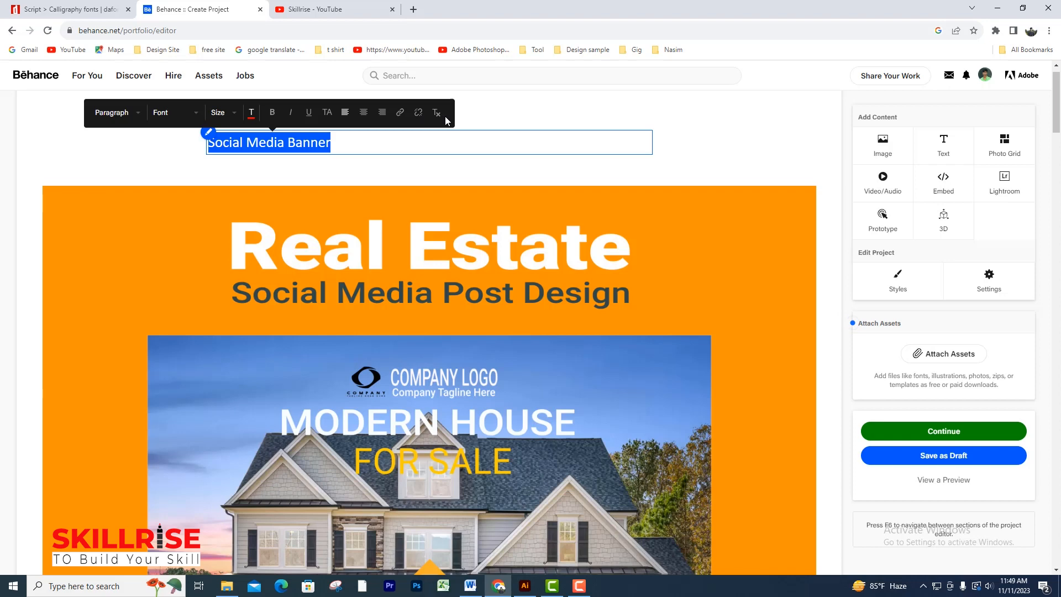
pyautogui.click(198, 113)
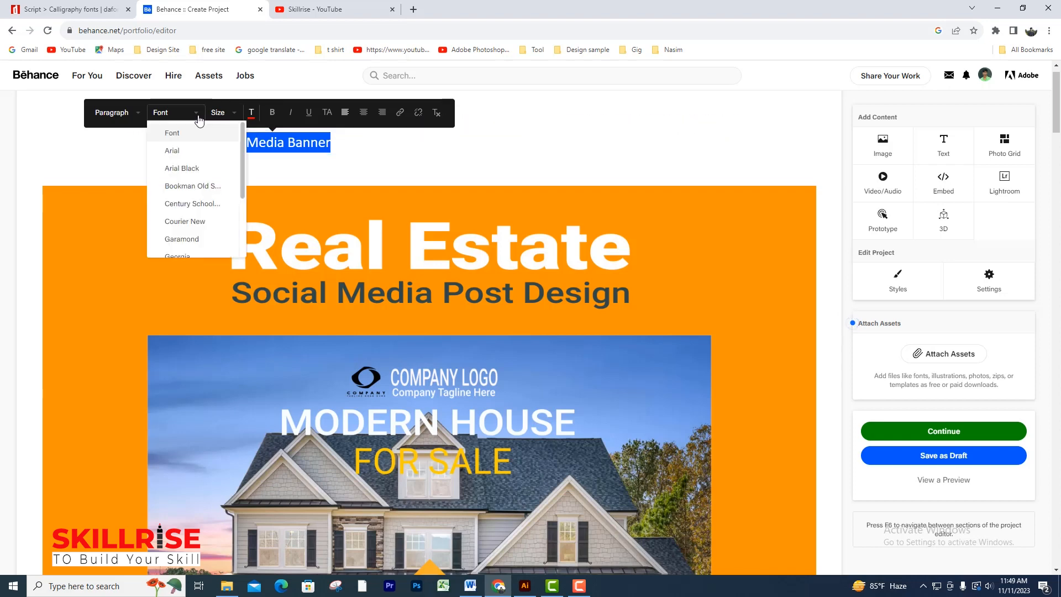
pyautogui.click(182, 169)
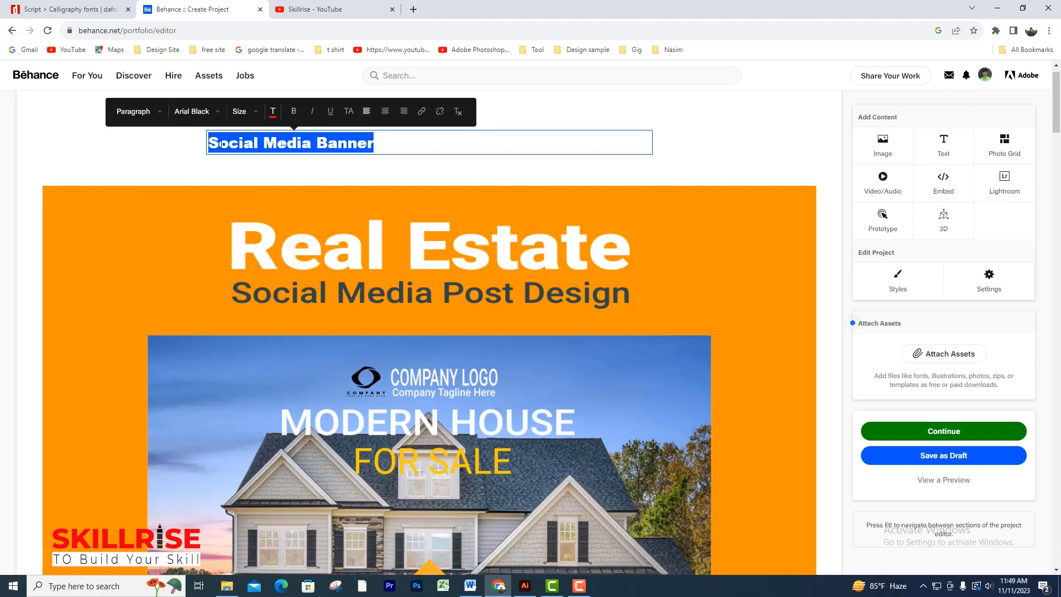
pyautogui.click(258, 115)
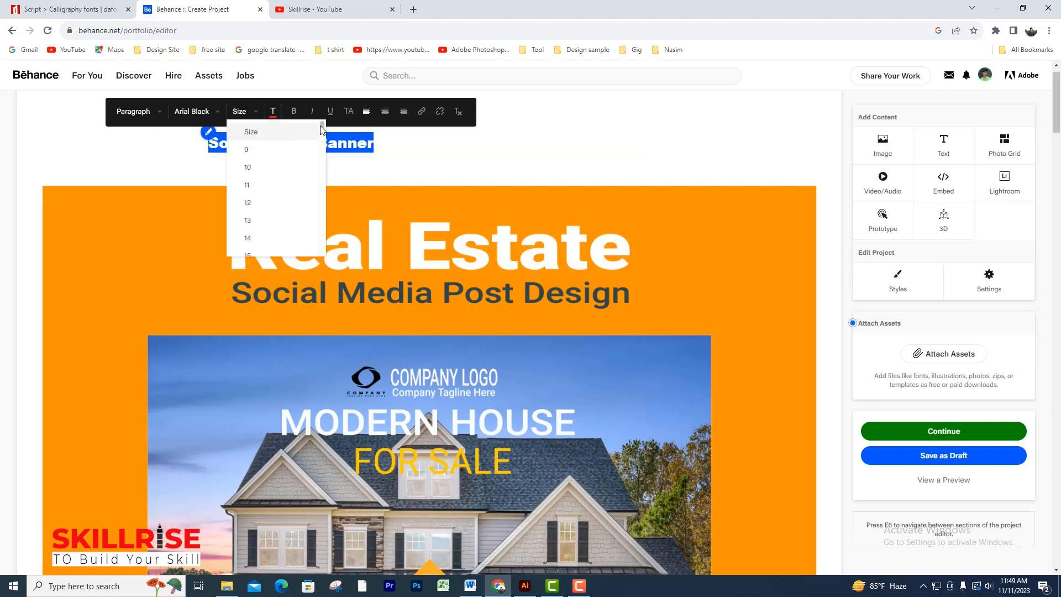
pyautogui.moveTo(324, 129); pyautogui.dragTo(324, 161)
pyautogui.scroll(-3, 323, 161)
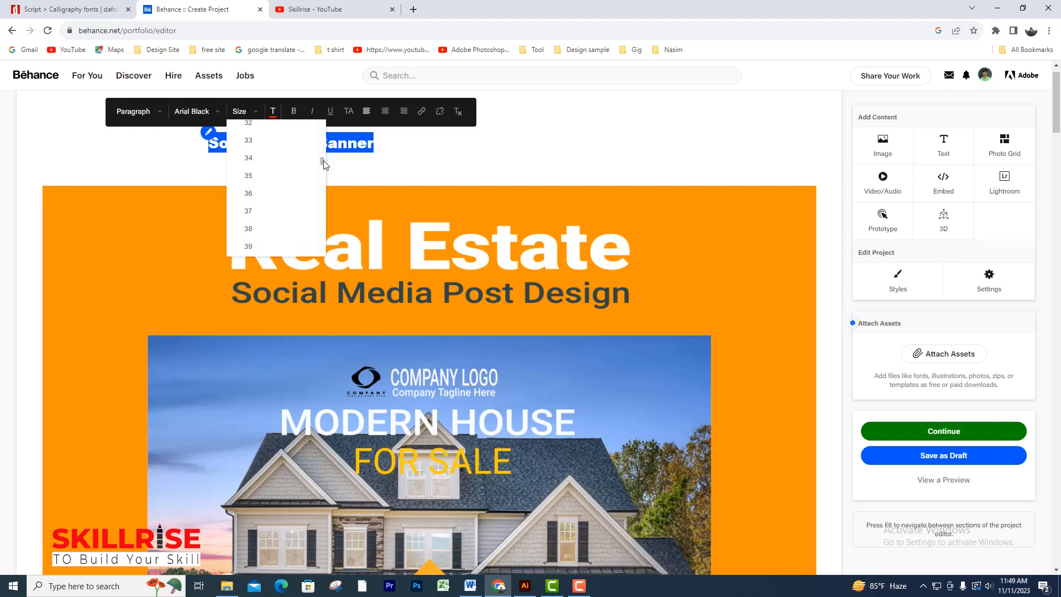
pyautogui.click(248, 230)
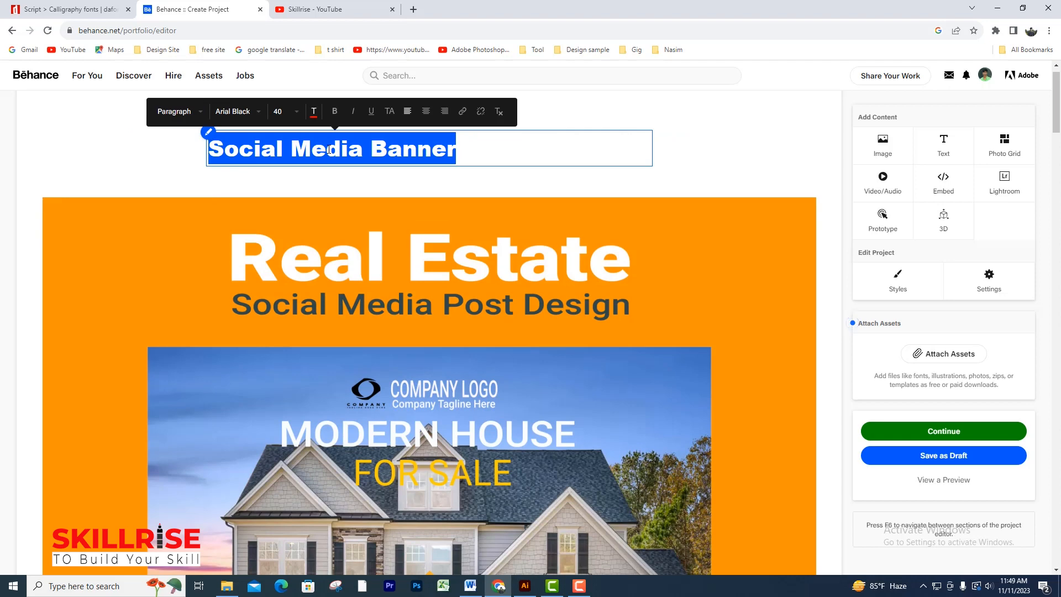
pyautogui.click(426, 112)
pyautogui.click(506, 147)
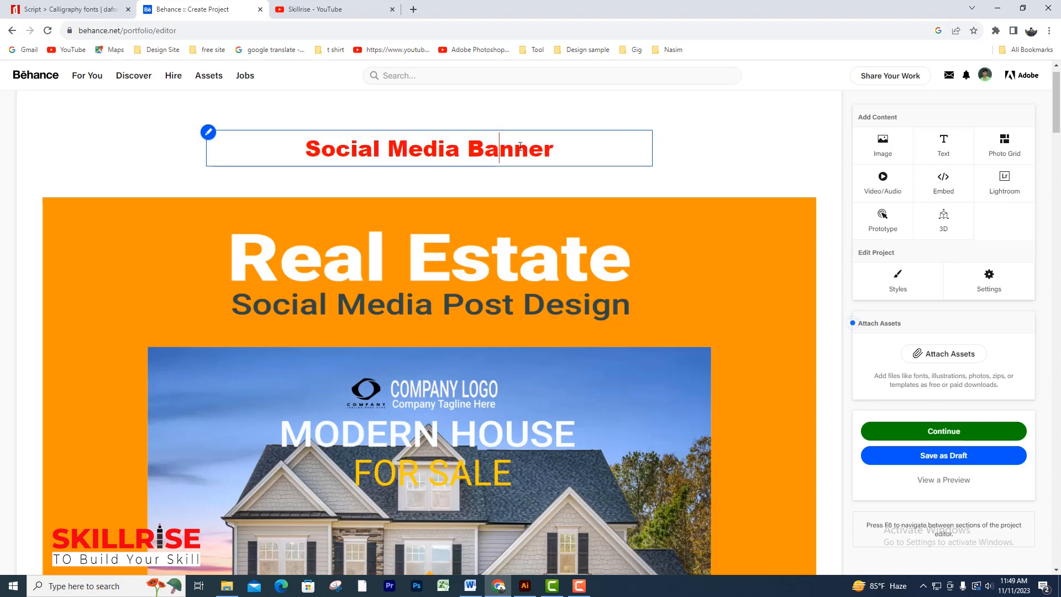
# - Recolour the "Social Media Banner" heading with hex code ffc200, copied from the yellow rectangle's fill in the Illustrator Color Code file
pyautogui.moveTo(556, 149); pyautogui.dragTo(302, 153)
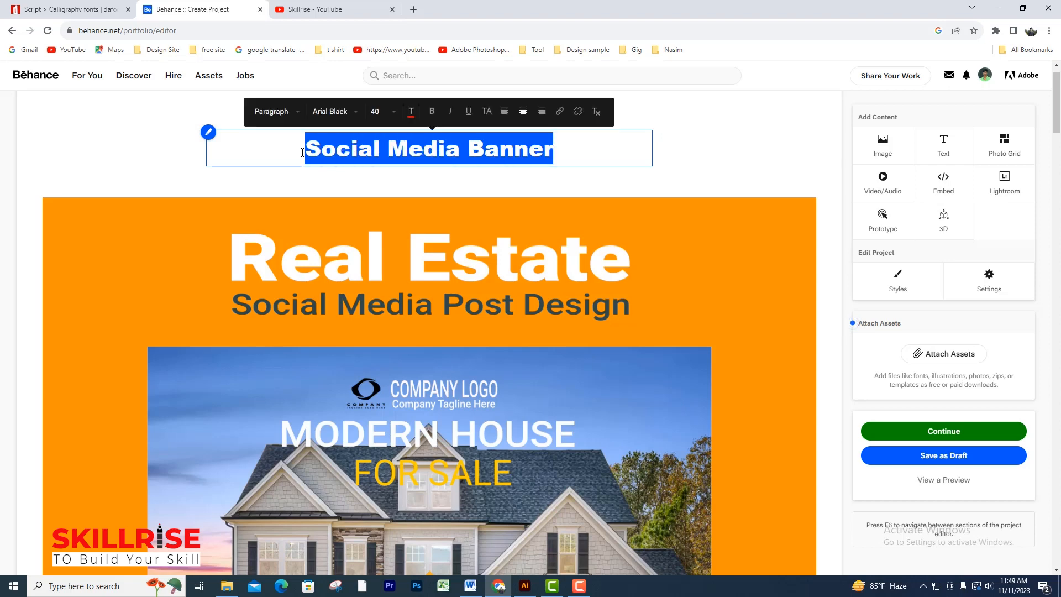
pyautogui.click(527, 590)
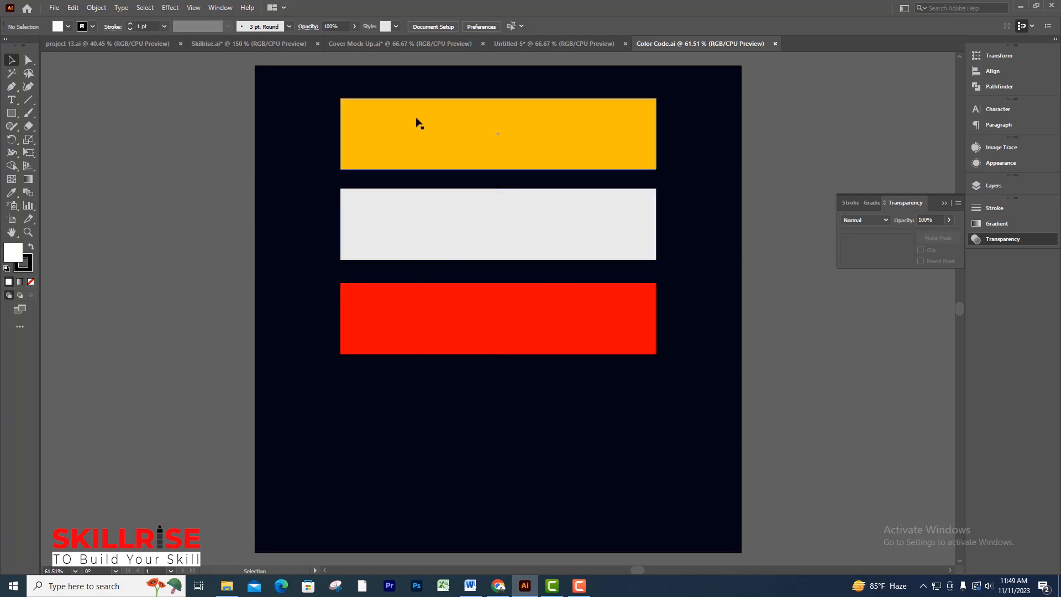
pyautogui.click(417, 122)
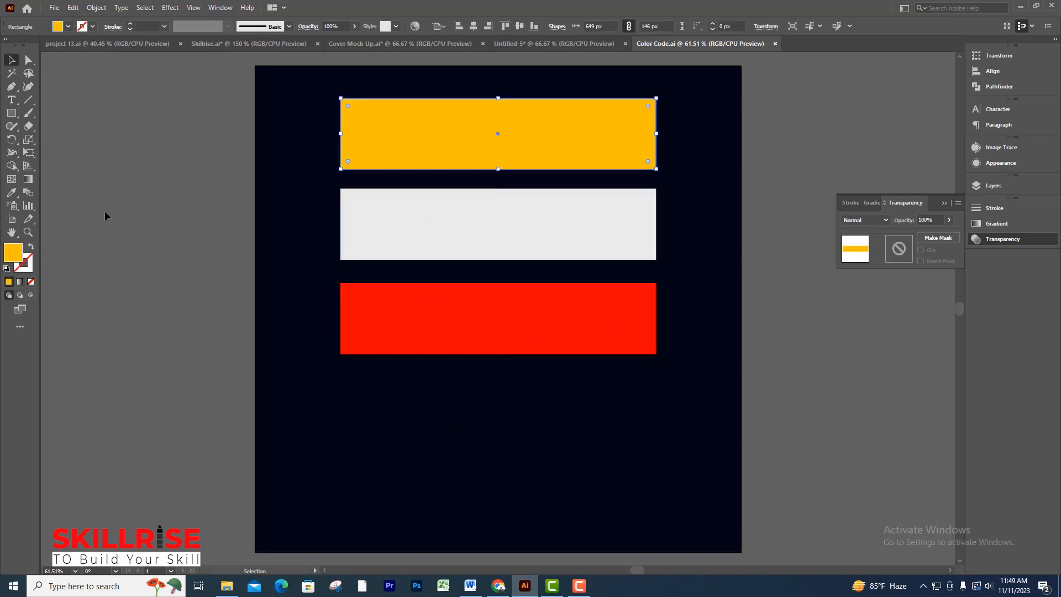
pyautogui.doubleClick(13, 254)
pyautogui.hotkey('ctrl', 'c')
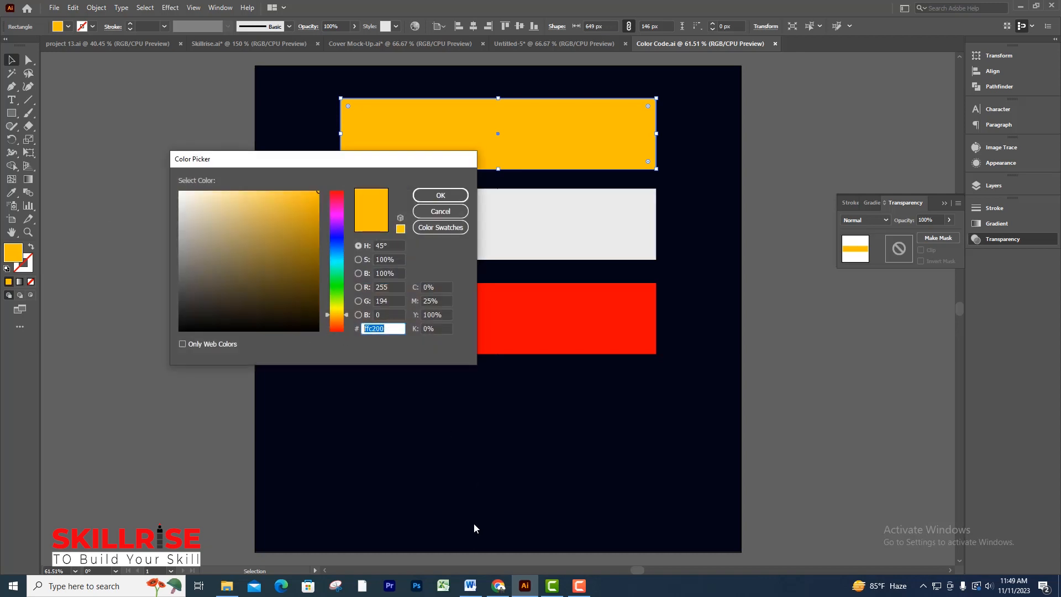
pyautogui.click(499, 586)
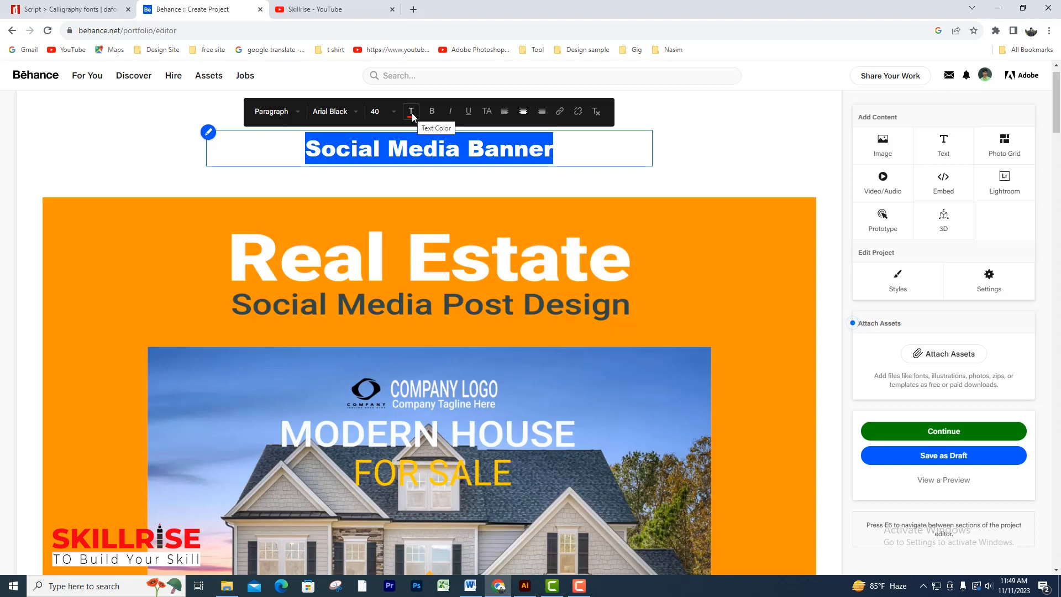
pyautogui.click(413, 113)
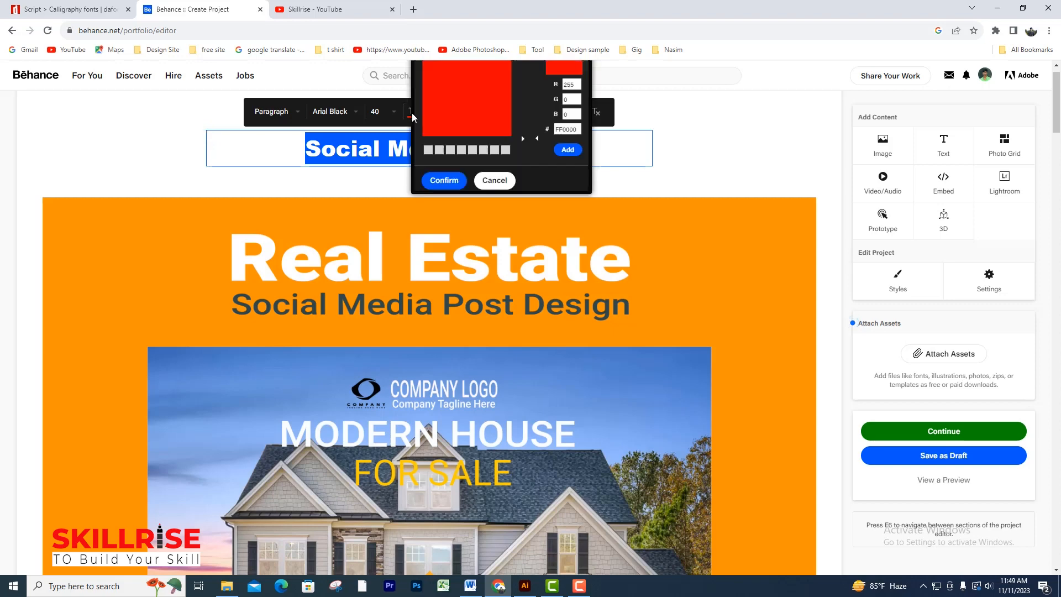
pyautogui.click(569, 128)
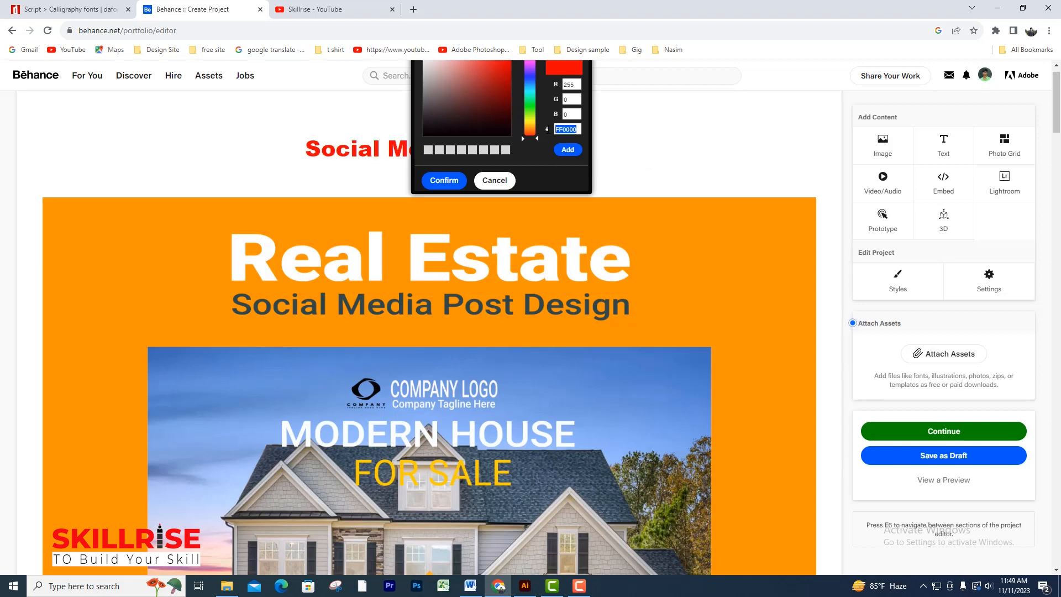
pyautogui.hotkey('ctrl', 'v')
pyautogui.click(445, 179)
pyautogui.click(416, 151)
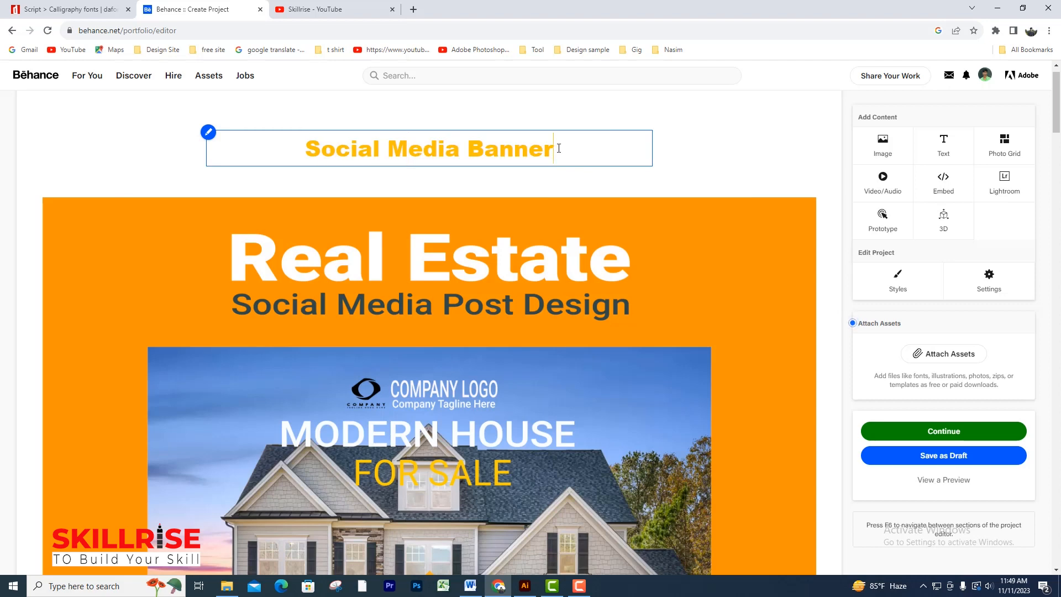
# - Leave a blank line under the heading and paste the Word lines from "Social Media post Design Is Very Important" through "Facebook" there
pyautogui.press('Return')
pyautogui.press('Return')
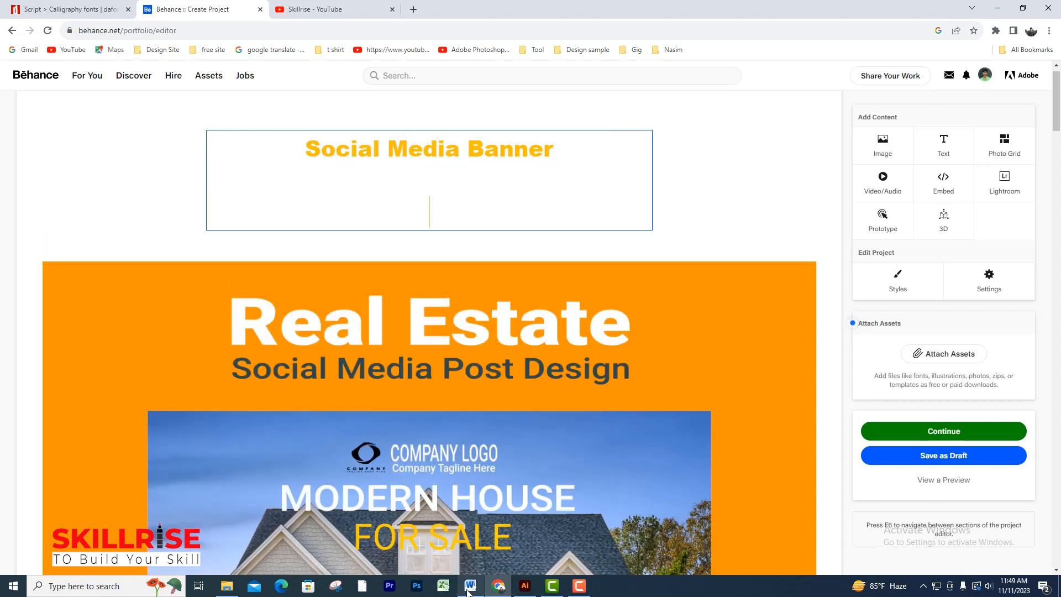
pyautogui.click(467, 591)
pyautogui.moveTo(346, 378); pyautogui.dragTo(147, 212)
pyautogui.hotkey('ctrl', 'c')
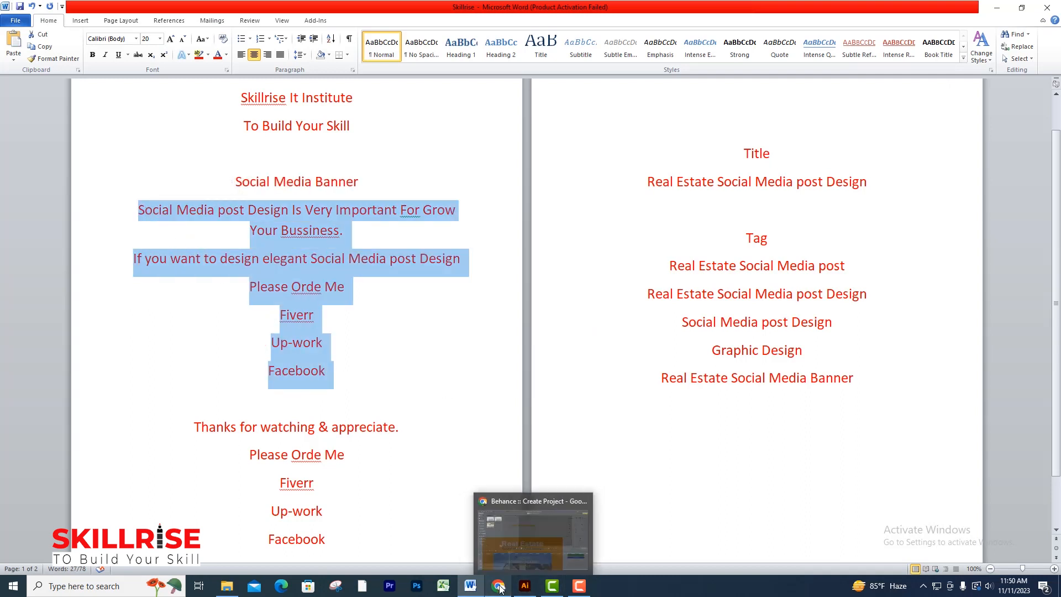
pyautogui.click(498, 585)
pyautogui.hotkey('ctrl', 'v')
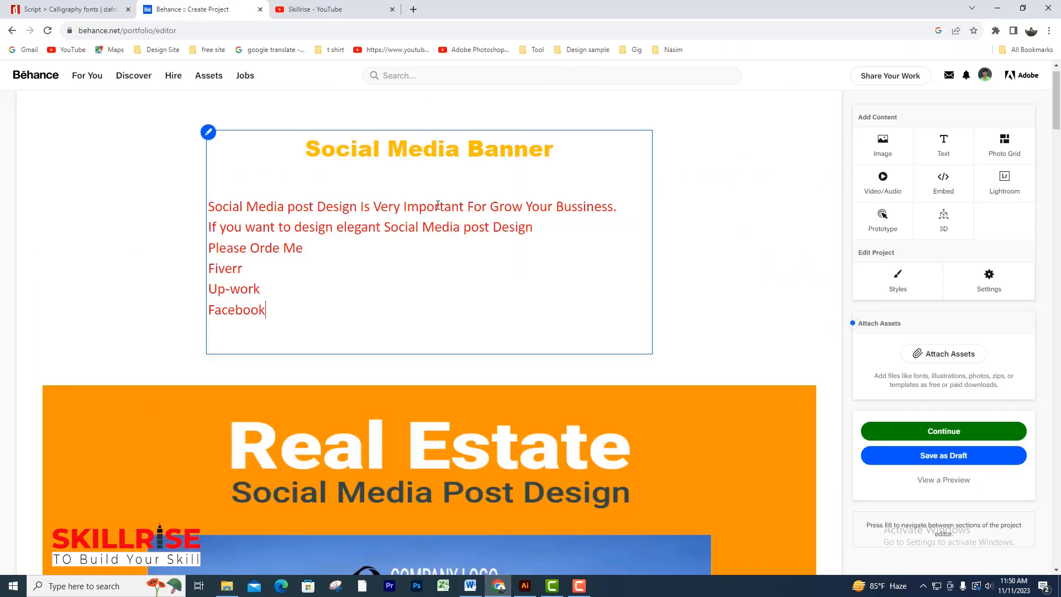
# - Centre all the pasted lines beneath the "Social Media Banner" heading
pyautogui.moveTo(282, 315); pyautogui.dragTo(186, 219)
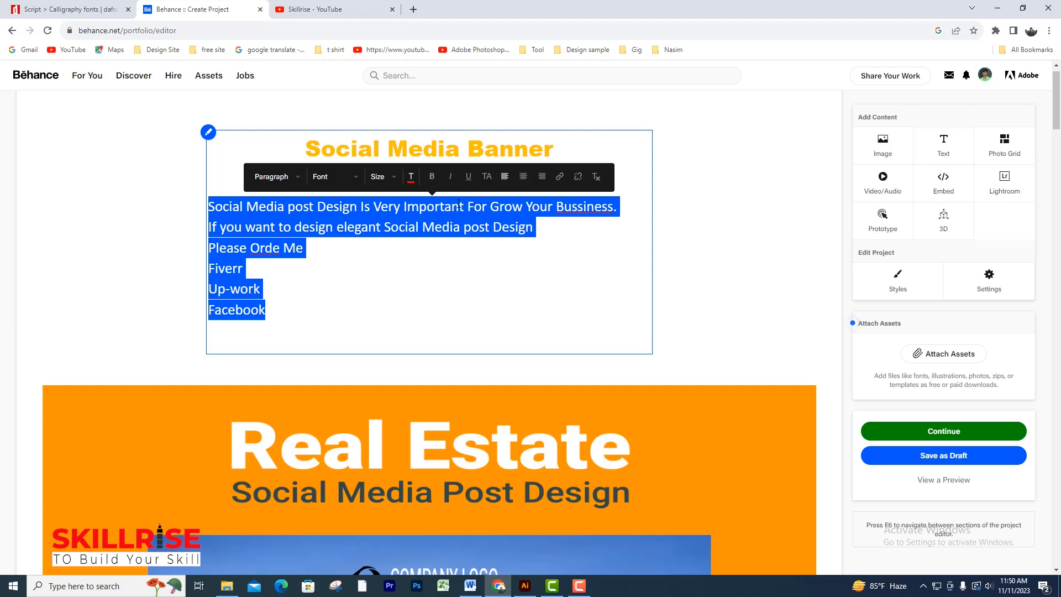
pyautogui.click(525, 178)
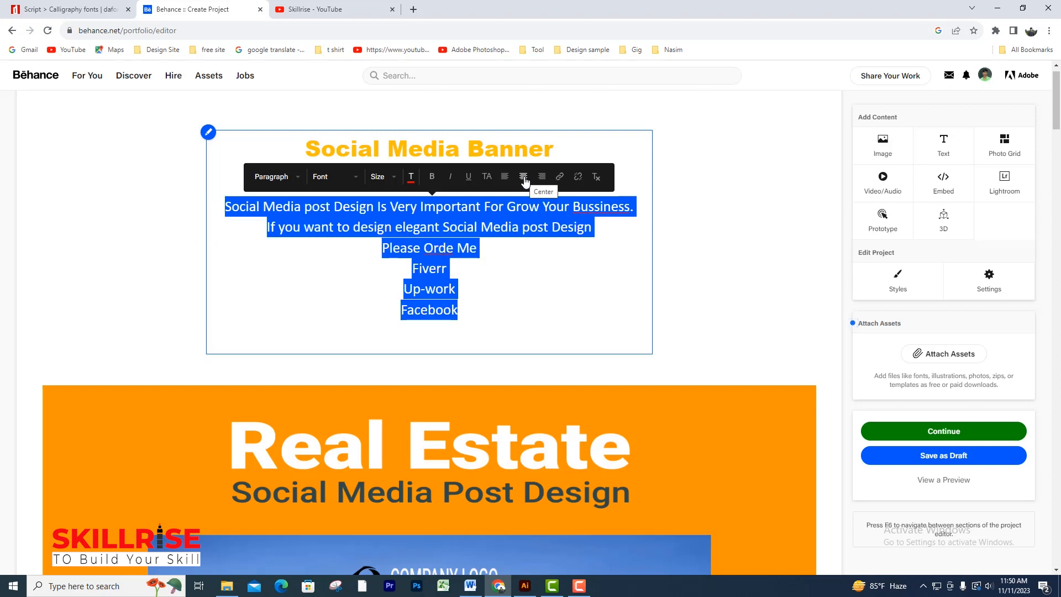
pyautogui.click(511, 270)
# - Change the text colour of the two description sentences below the heading to blue
pyautogui.moveTo(592, 228); pyautogui.dragTo(224, 207)
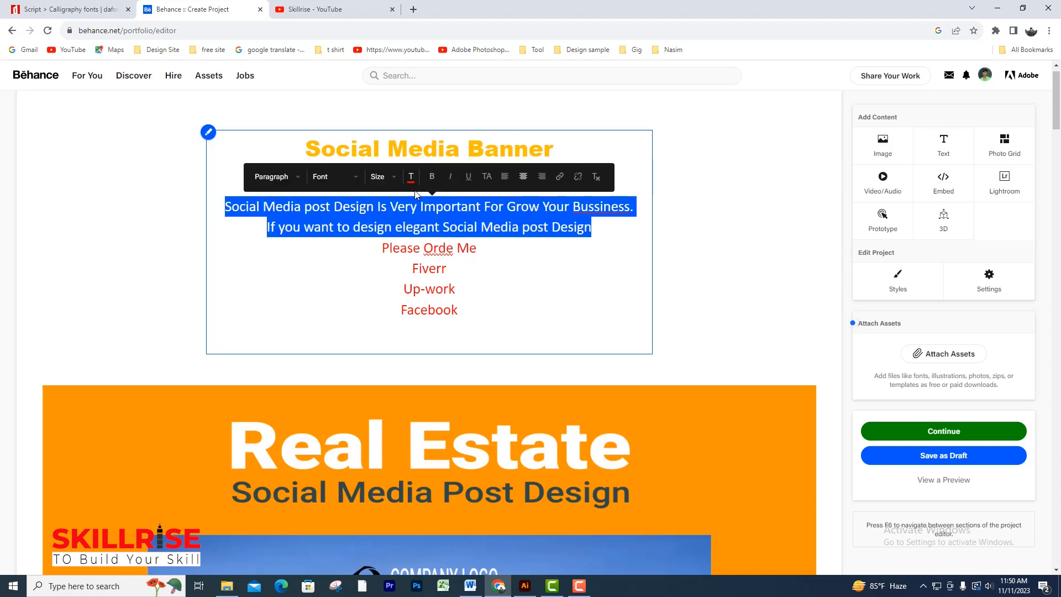
pyautogui.click(413, 178)
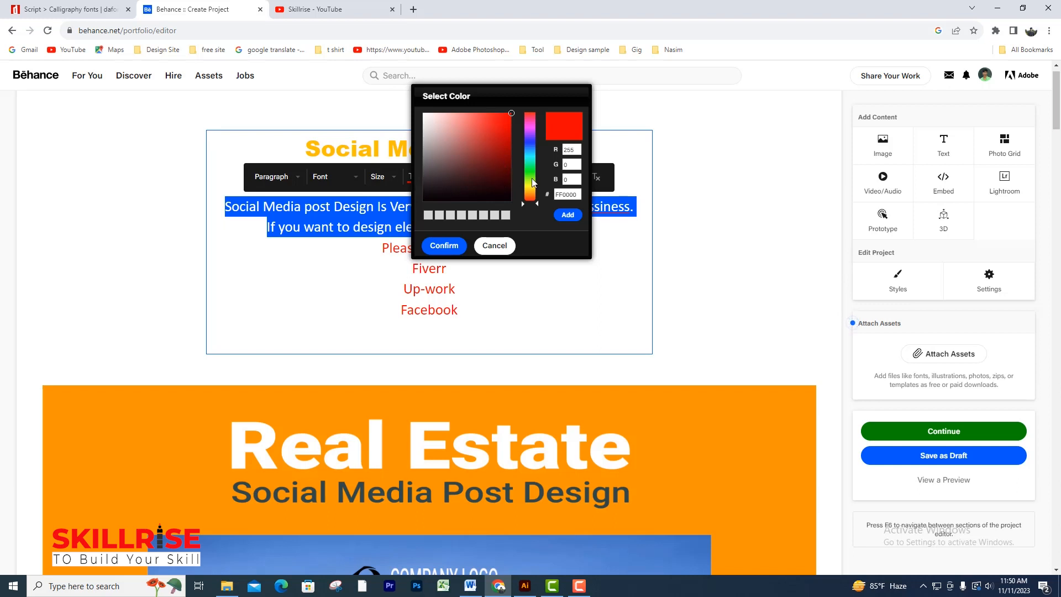
pyautogui.click(529, 144)
pyautogui.click(445, 246)
pyautogui.click(470, 279)
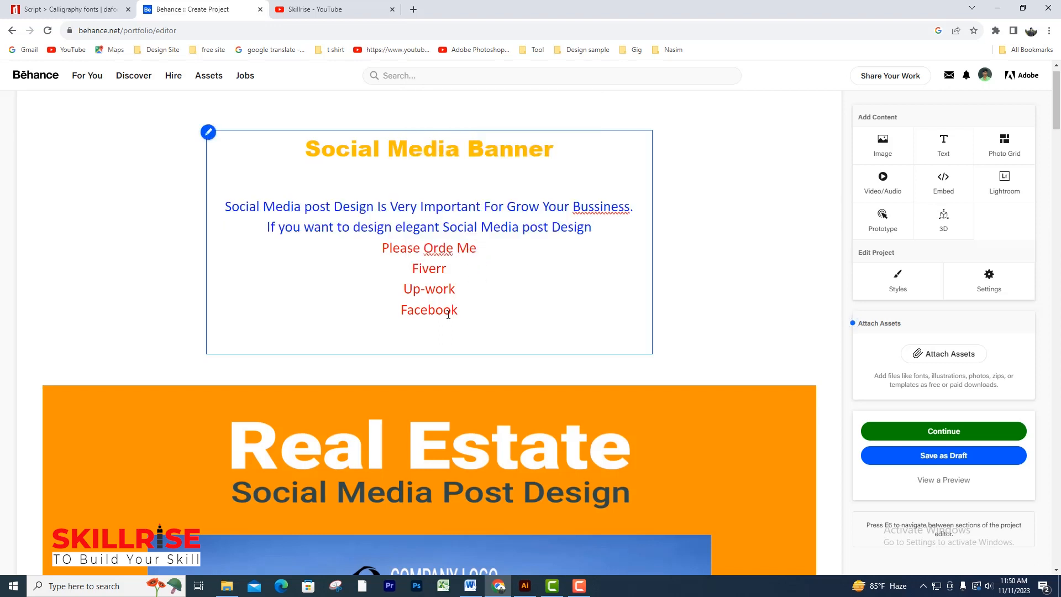
# - Set the lines "Please Orde Me", "Fiverr", "Up-work" and "Facebook" in Arial Black
pyautogui.moveTo(599, 229); pyautogui.dragTo(222, 207)
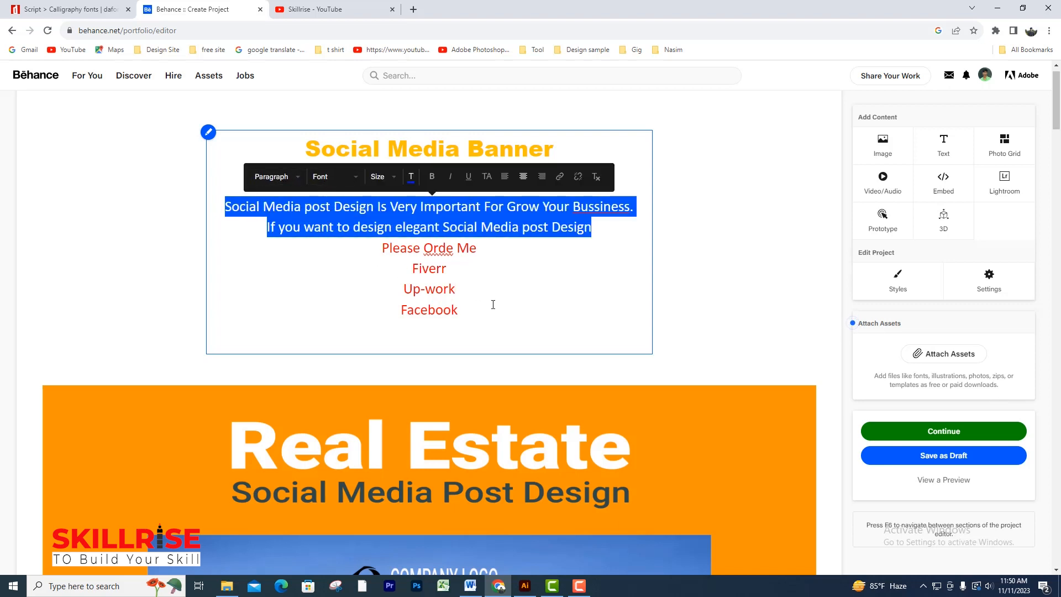
pyautogui.moveTo(482, 304); pyautogui.dragTo(380, 245)
pyautogui.click(352, 218)
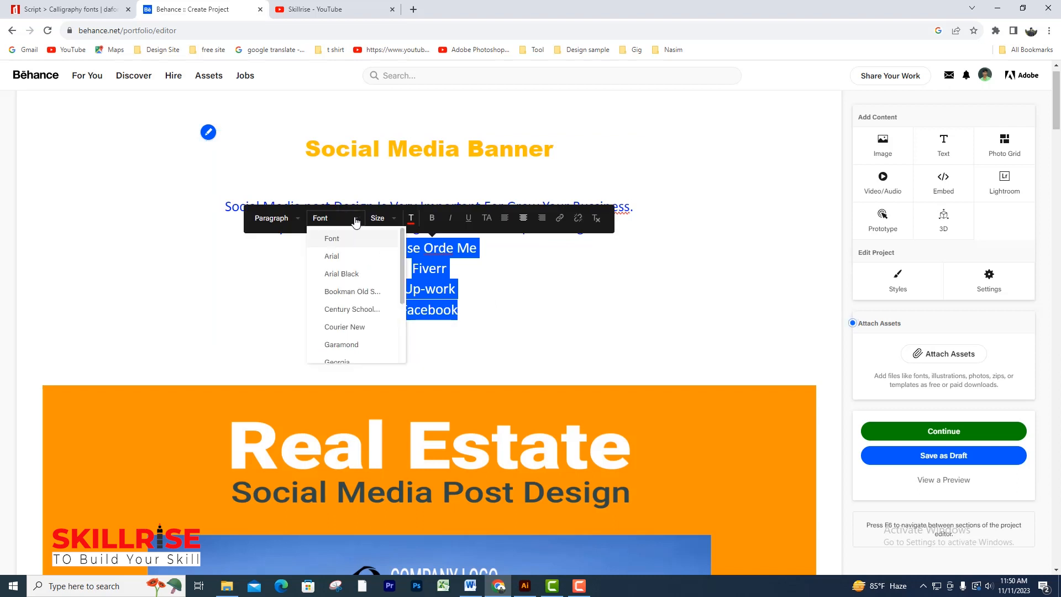
pyautogui.click(342, 274)
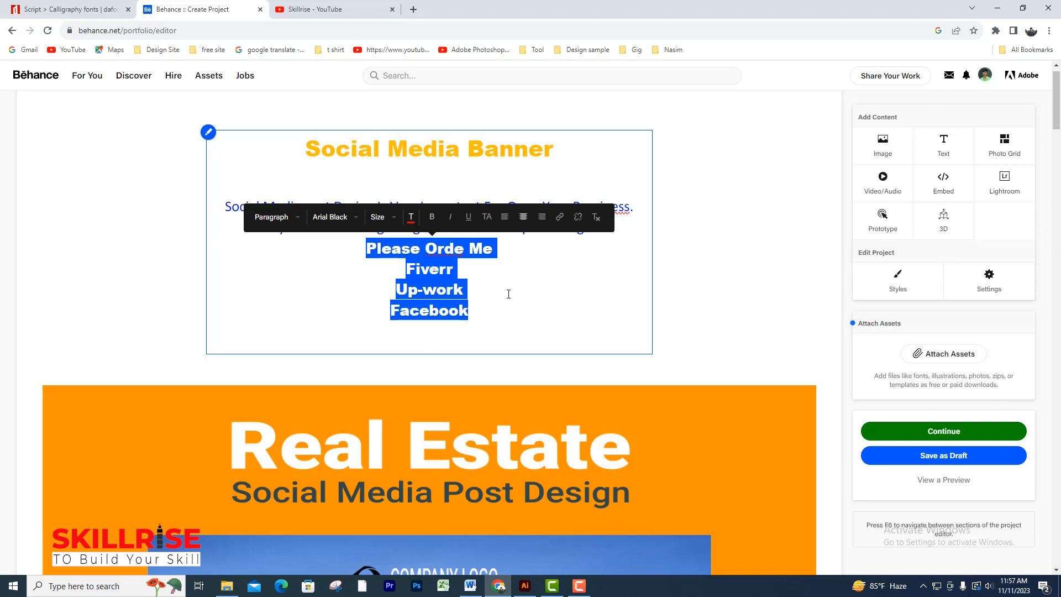
pyautogui.click(508, 294)
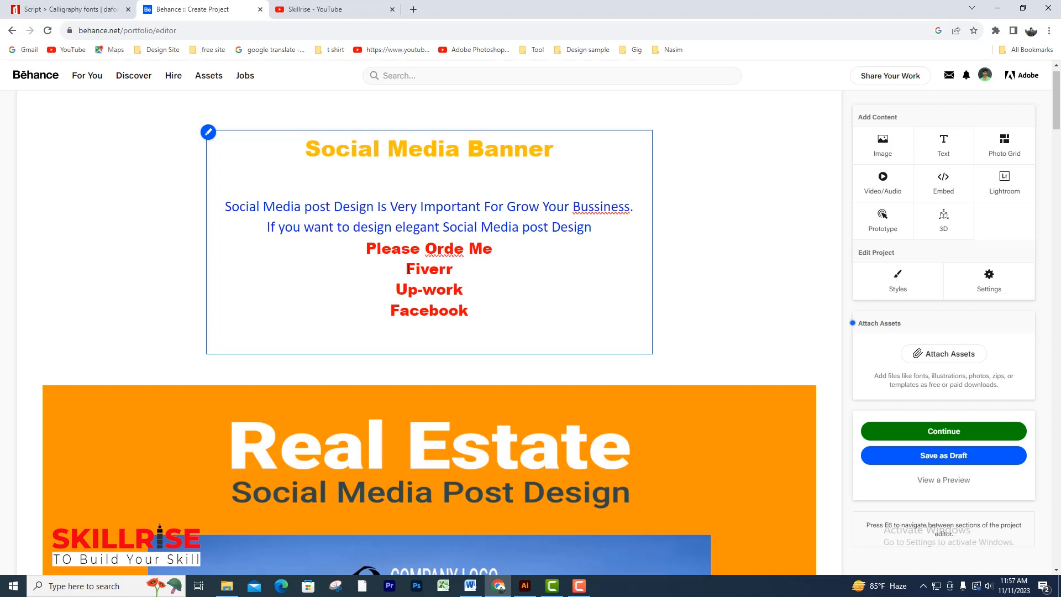
pyautogui.moveTo(407, 269); pyautogui.dragTo(454, 269)
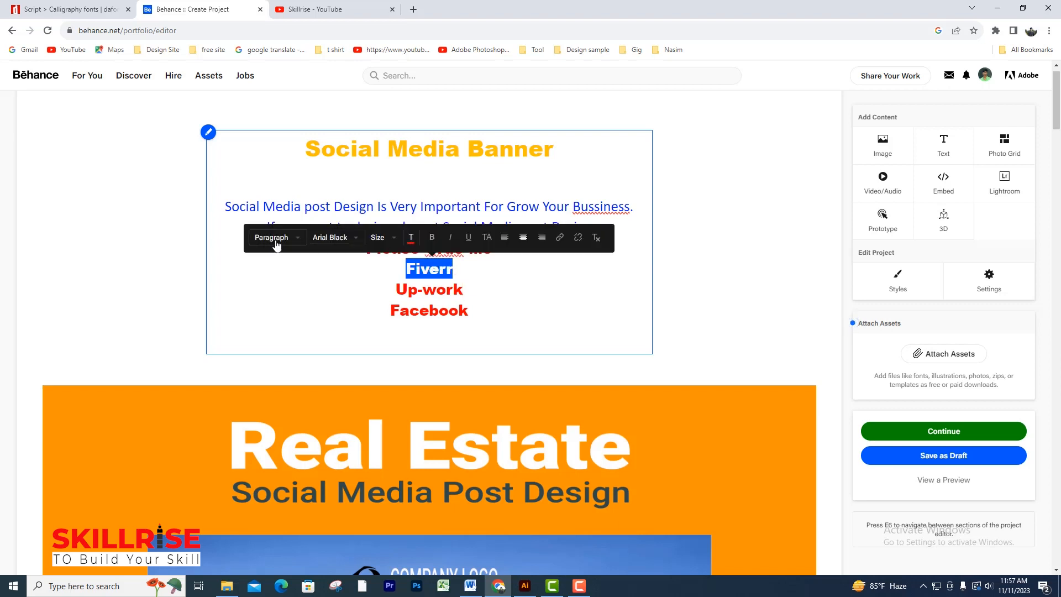
pyautogui.click(560, 243)
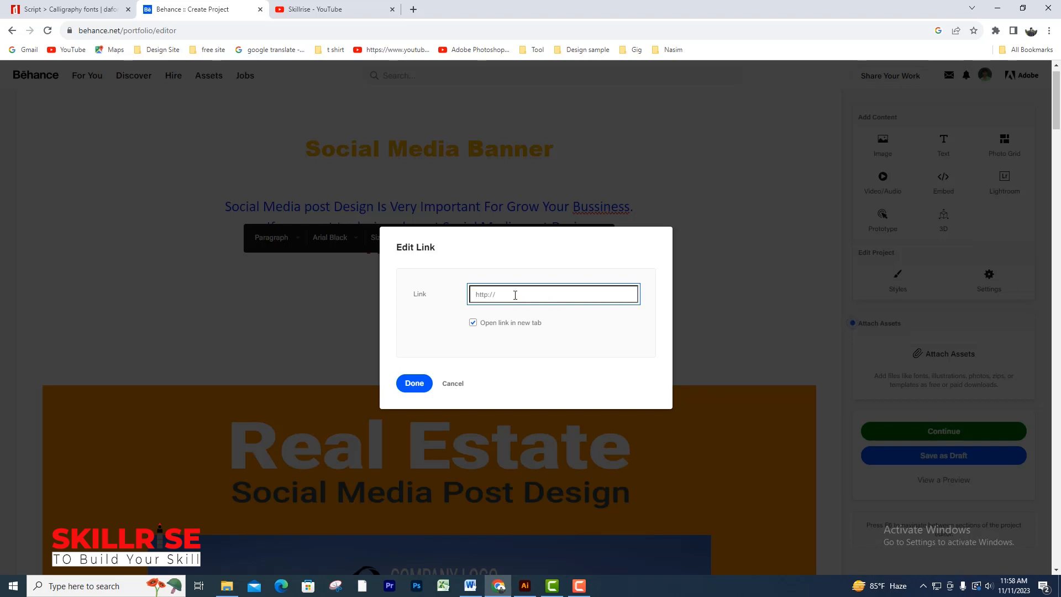
pyautogui.click(417, 383)
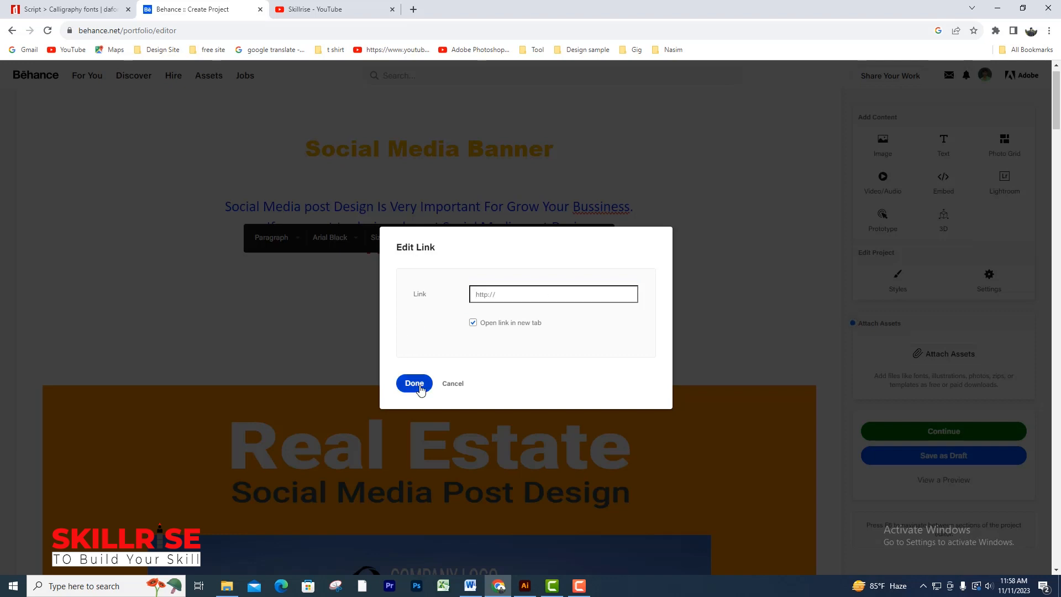
pyautogui.click(451, 392)
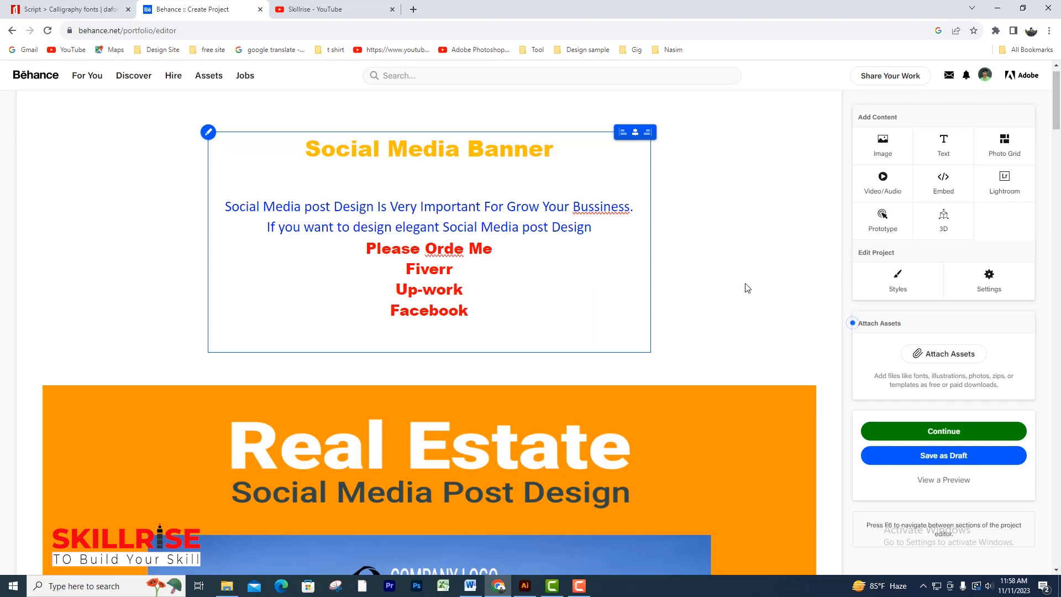
# - Set the project's background colour to 030416, taken from the dark navy fill in the Illustrator Color Code file, and save the project styles
pyautogui.click(892, 288)
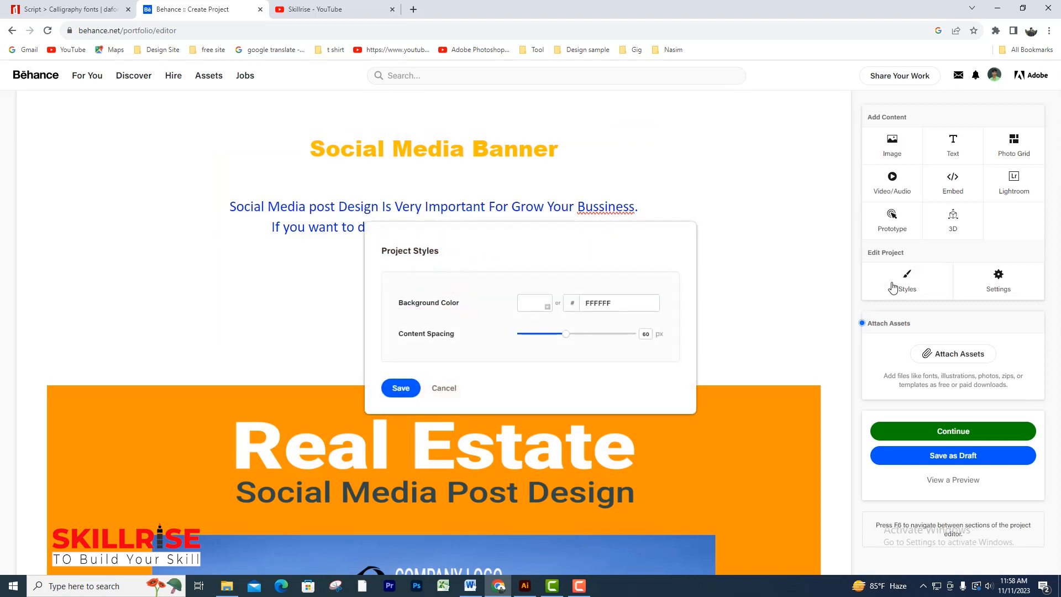
pyautogui.click(539, 304)
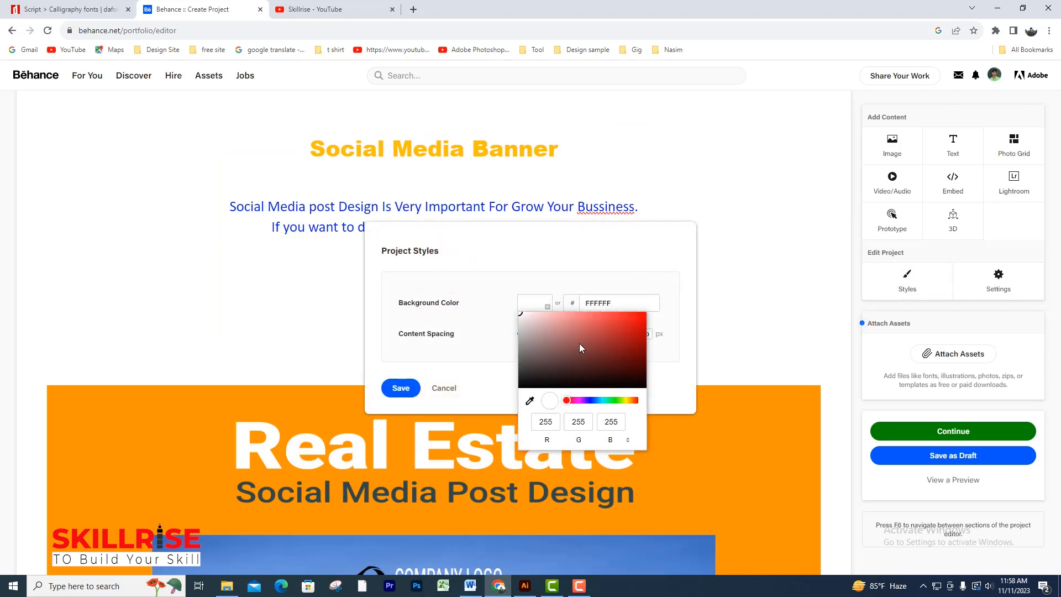
pyautogui.click(522, 586)
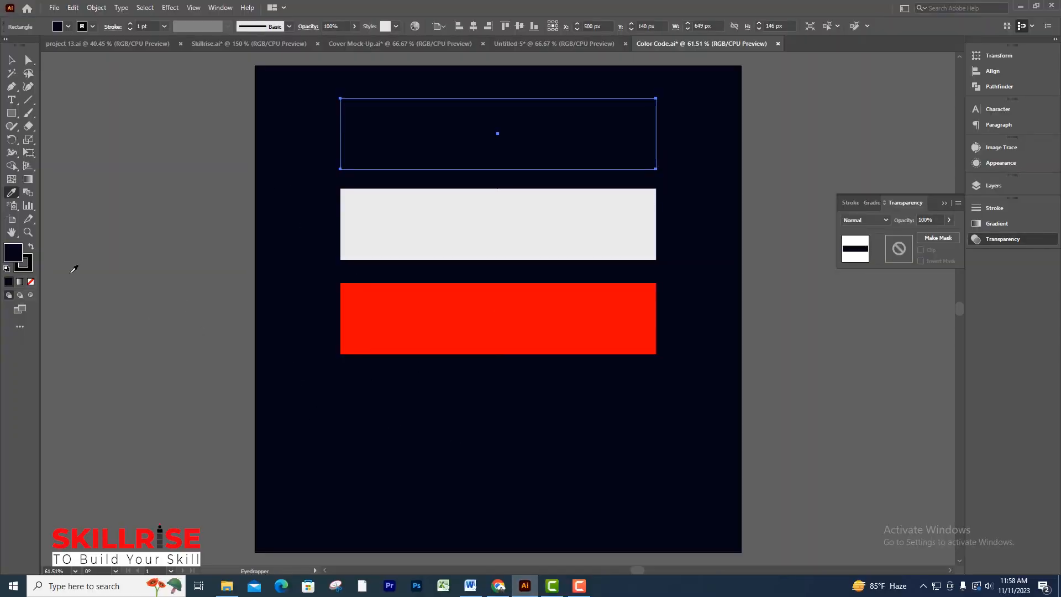
pyautogui.doubleClick(12, 257)
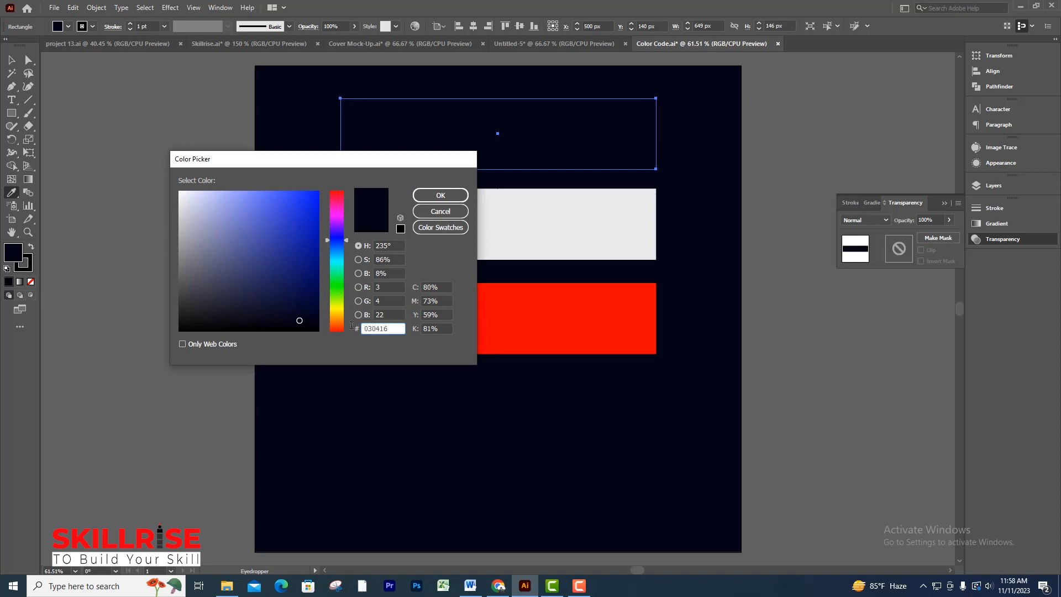
pyautogui.click(506, 583)
pyautogui.doubleClick(597, 303)
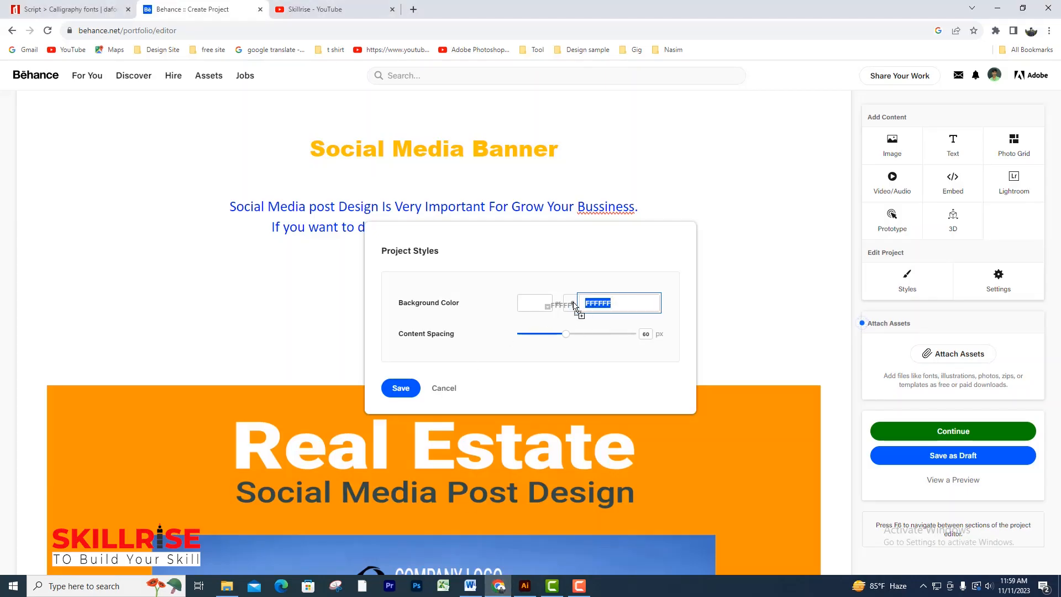
pyautogui.write('030416')
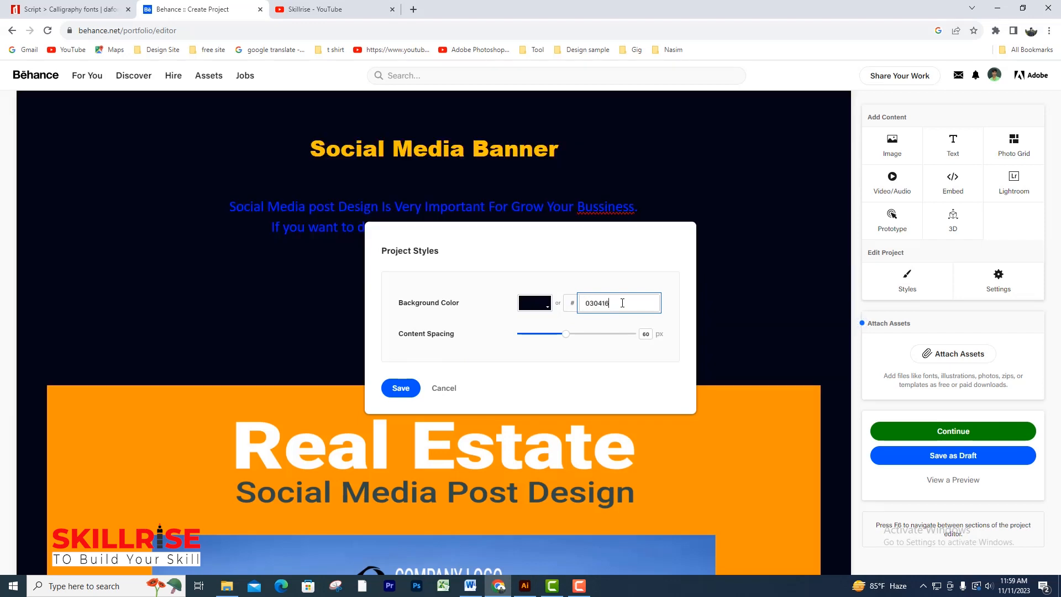
pyautogui.click(401, 389)
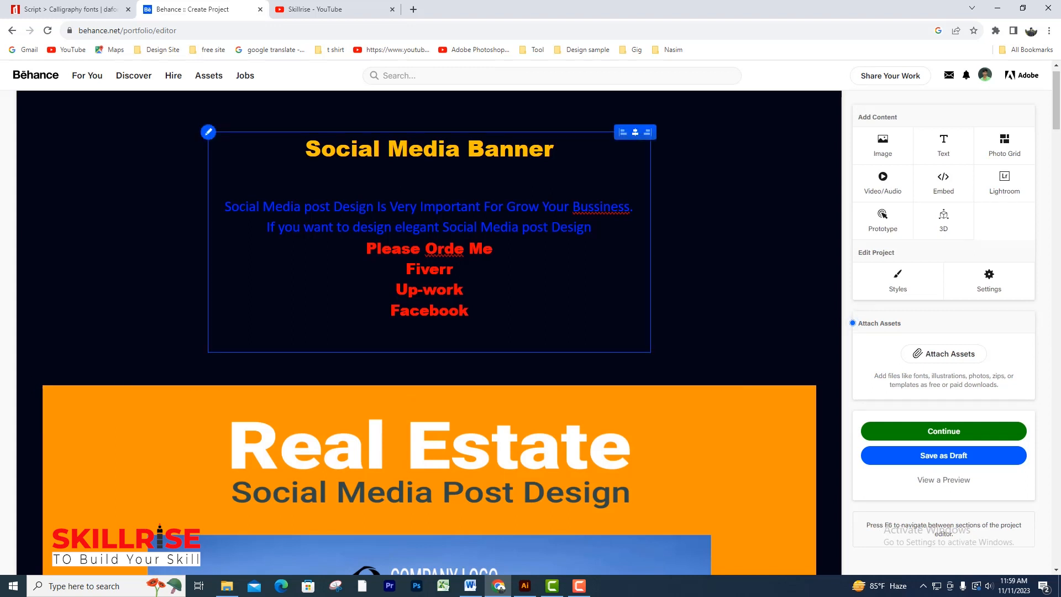
# - Change the text colour of the two description sentences below the heading to white
pyautogui.moveTo(593, 228); pyautogui.dragTo(275, 208)
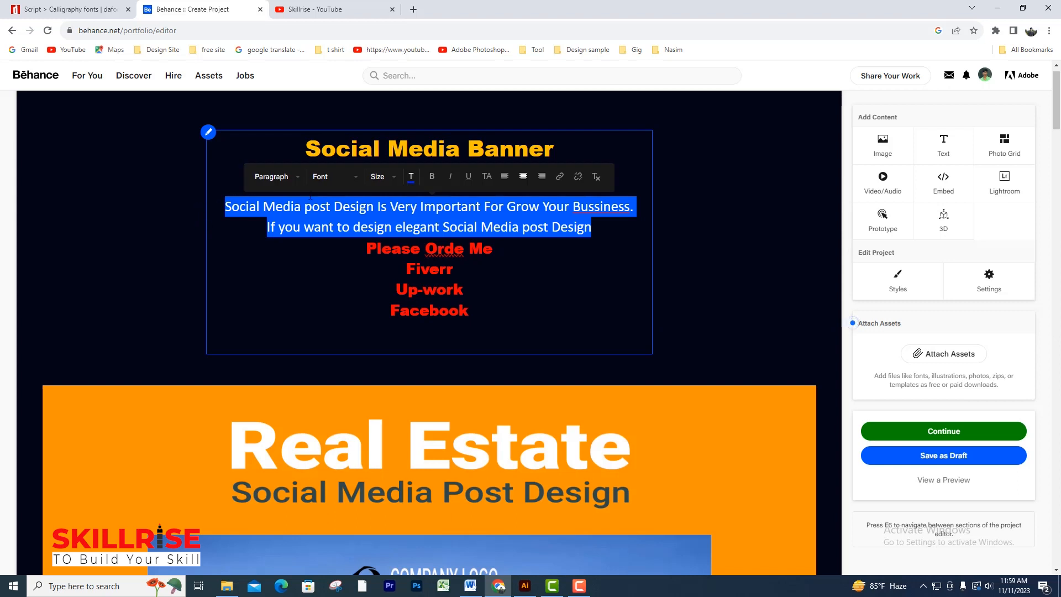
pyautogui.click(413, 178)
pyautogui.moveTo(432, 145); pyautogui.dragTo(417, 108)
pyautogui.click(443, 246)
pyautogui.click(510, 285)
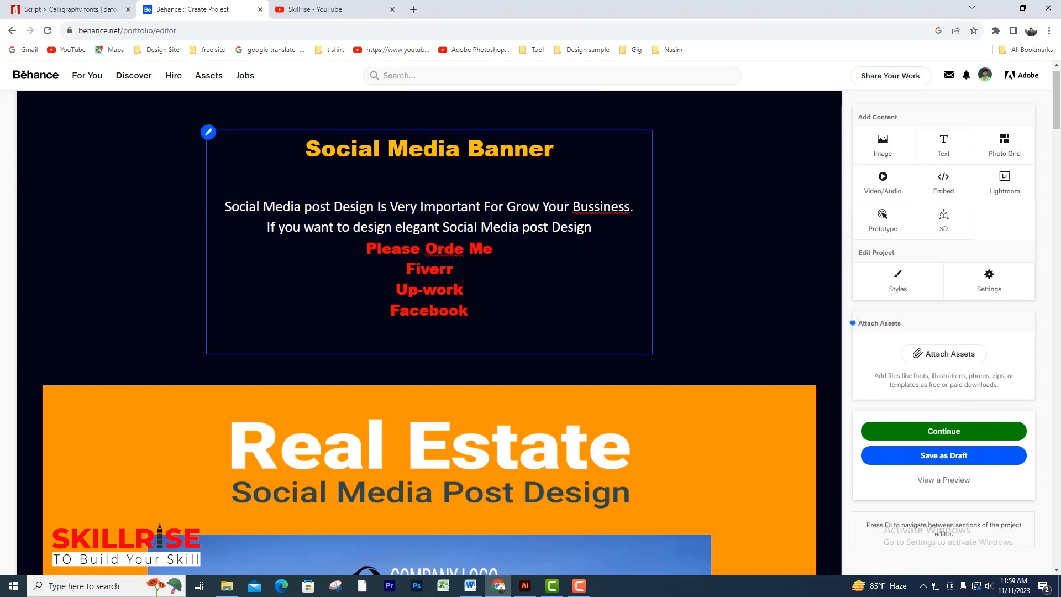
# - Insert a text block below the last image with the closing lines from "Thanks for watching & appreciate." to "Facebook", copied from the Word document
pyautogui.scroll(-6, 510, 282)
pyautogui.scroll(-20, 510, 282)
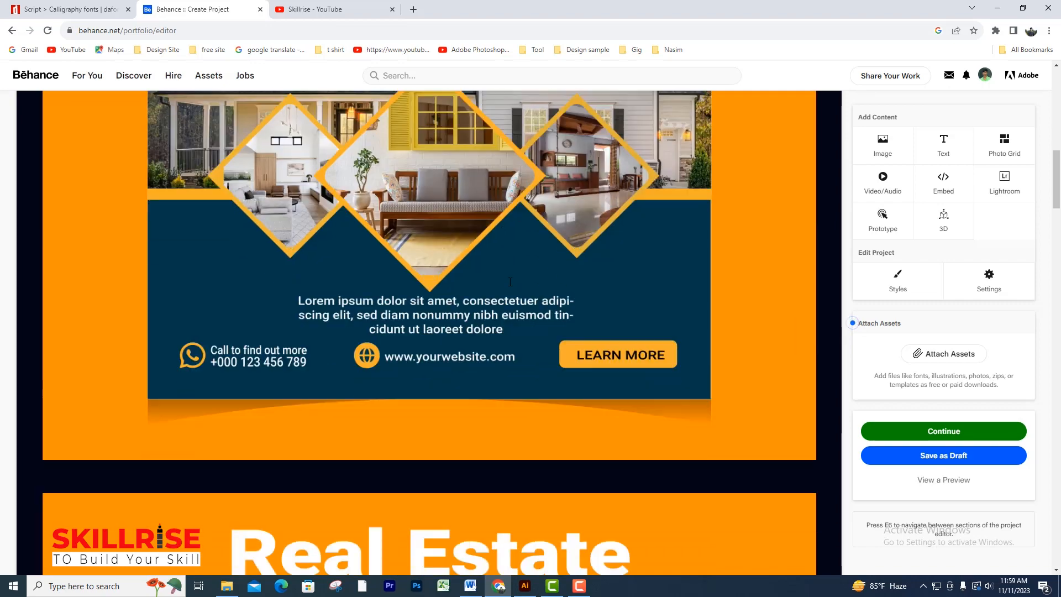
pyautogui.scroll(-20, 510, 285)
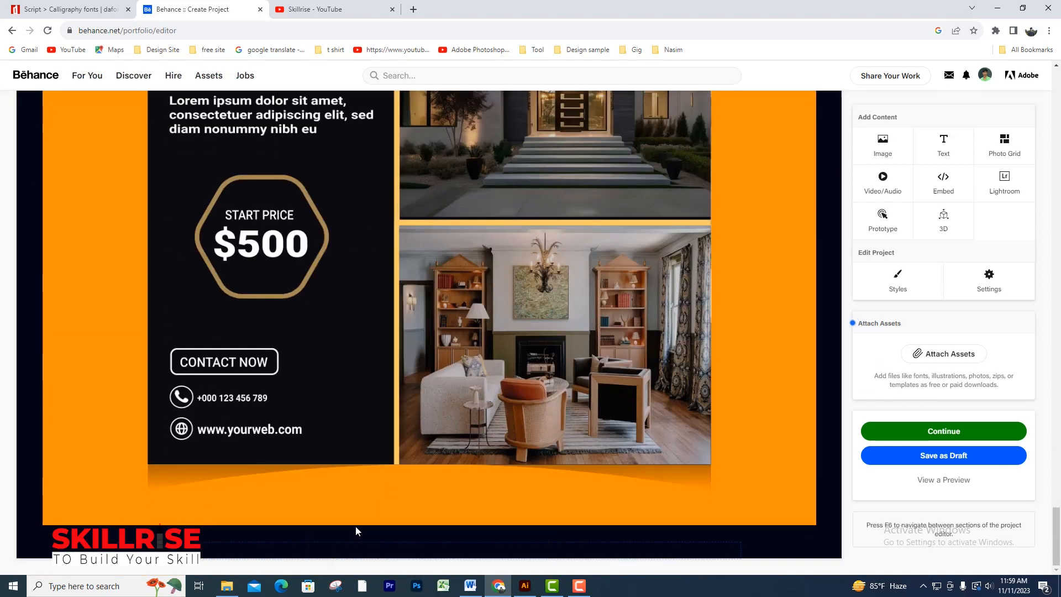
pyautogui.moveTo(373, 553)
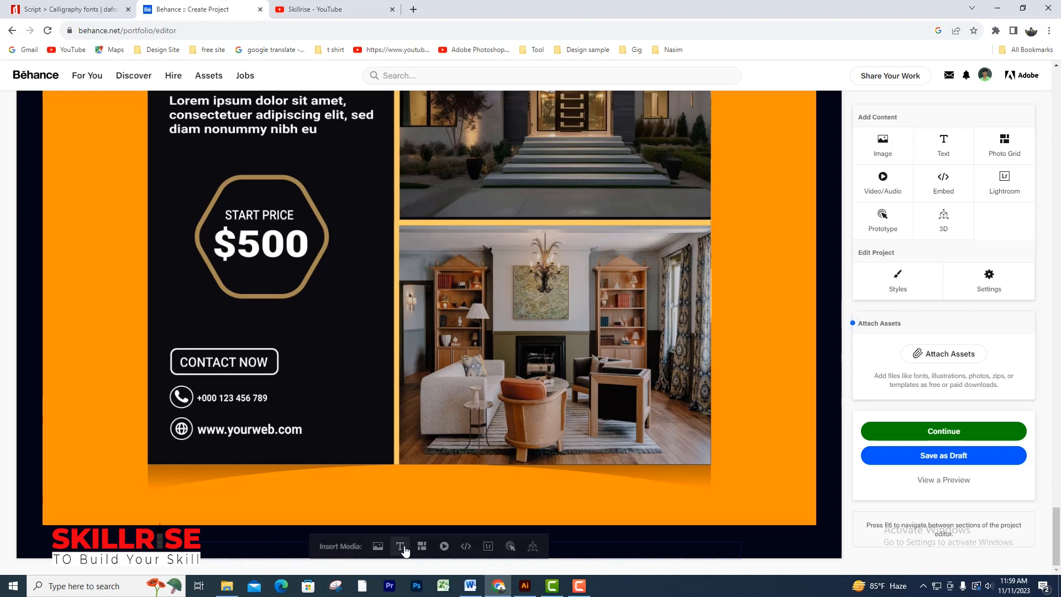
pyautogui.click(405, 547)
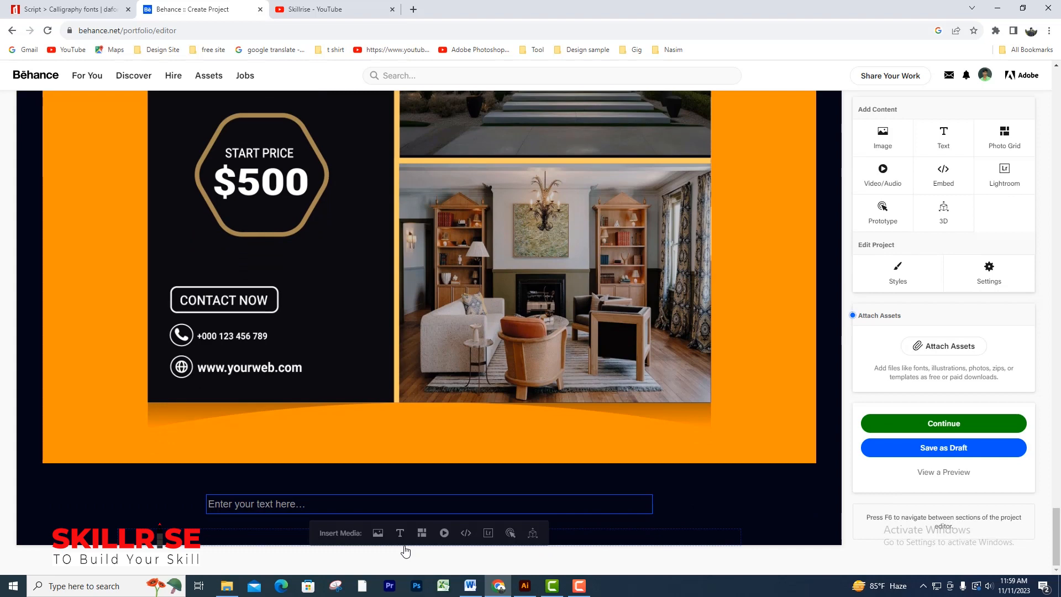
pyautogui.click(470, 585)
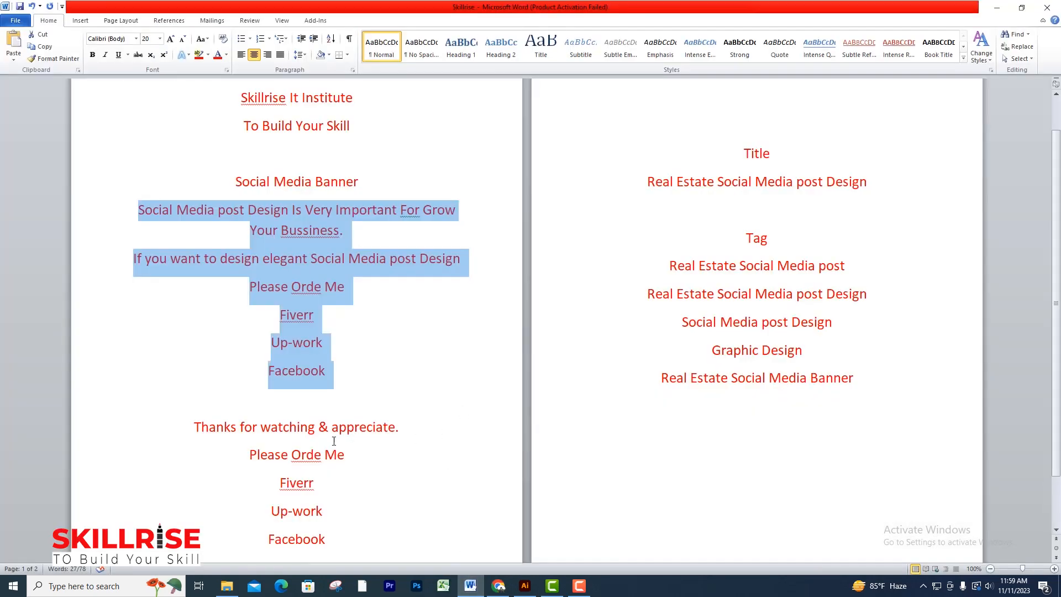
pyautogui.moveTo(193, 425); pyautogui.dragTo(339, 531)
pyautogui.hotkey('ctrl', 'c')
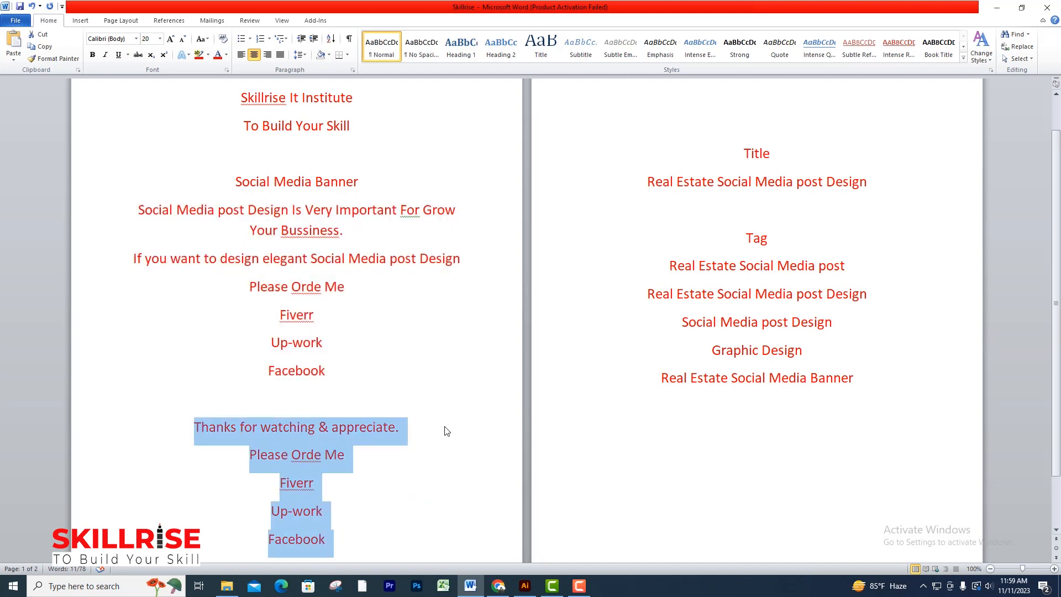
pyautogui.click(499, 585)
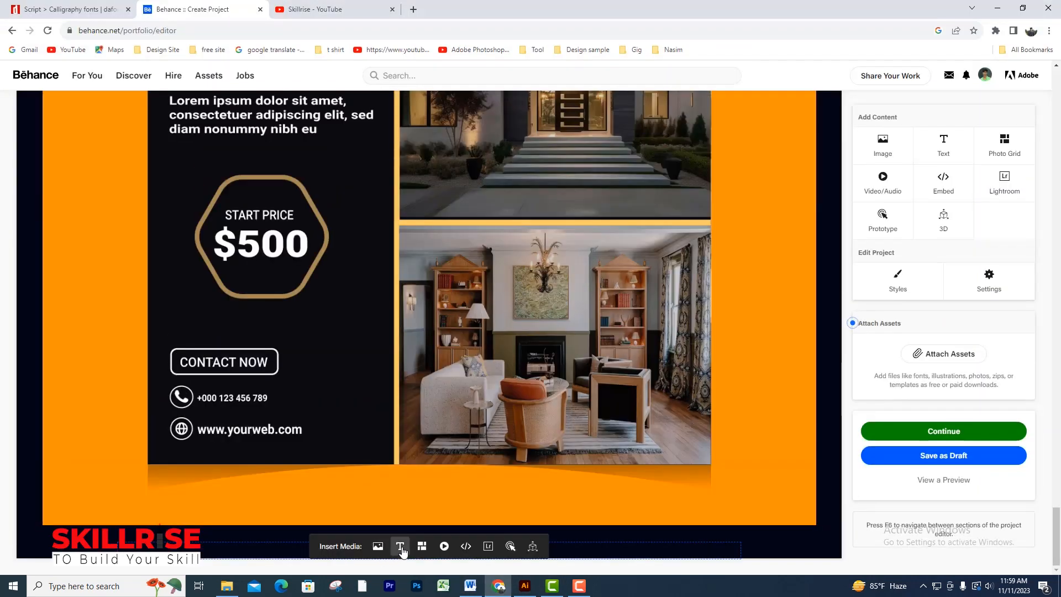
pyautogui.click(400, 546)
pyautogui.hotkey('ctrl', 'v')
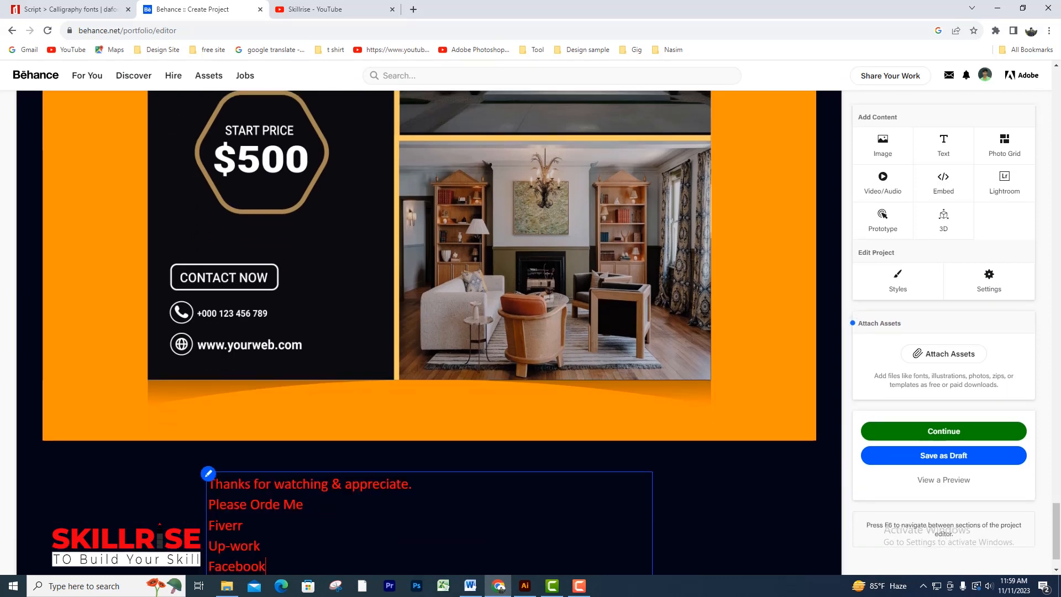
# - Centre the line "Thanks for watching & appreciate." and set it in Arial Black
pyautogui.scroll(-1, 853, 318)
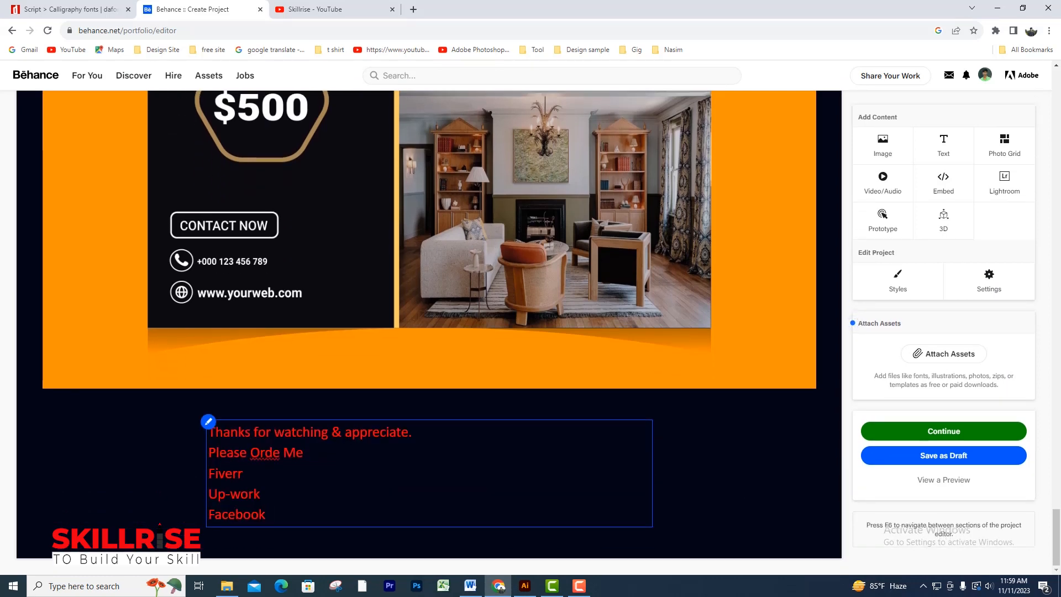
pyautogui.moveTo(413, 433); pyautogui.dragTo(208, 432)
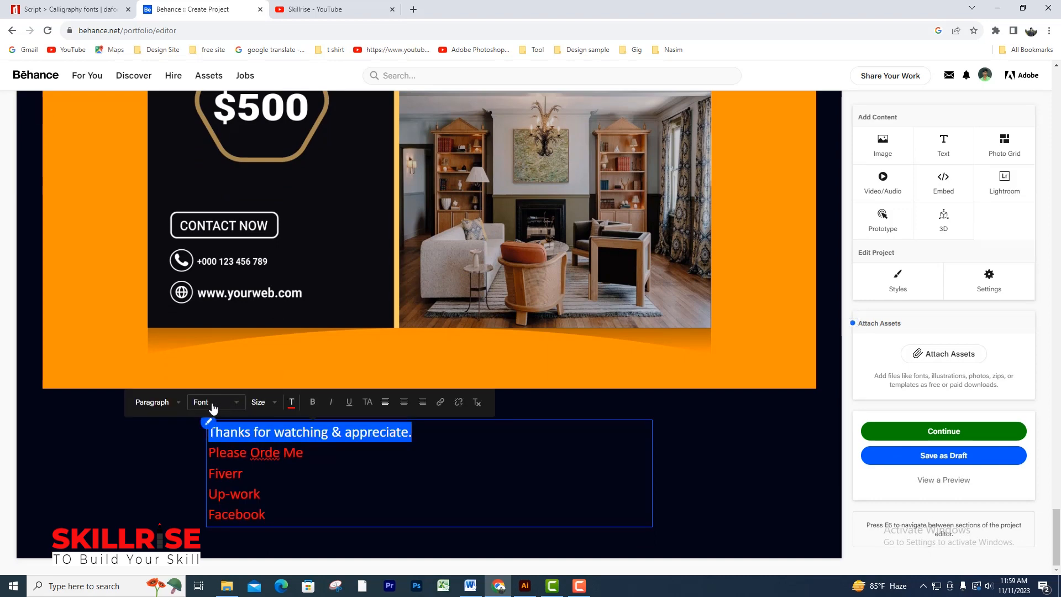
pyautogui.click(405, 403)
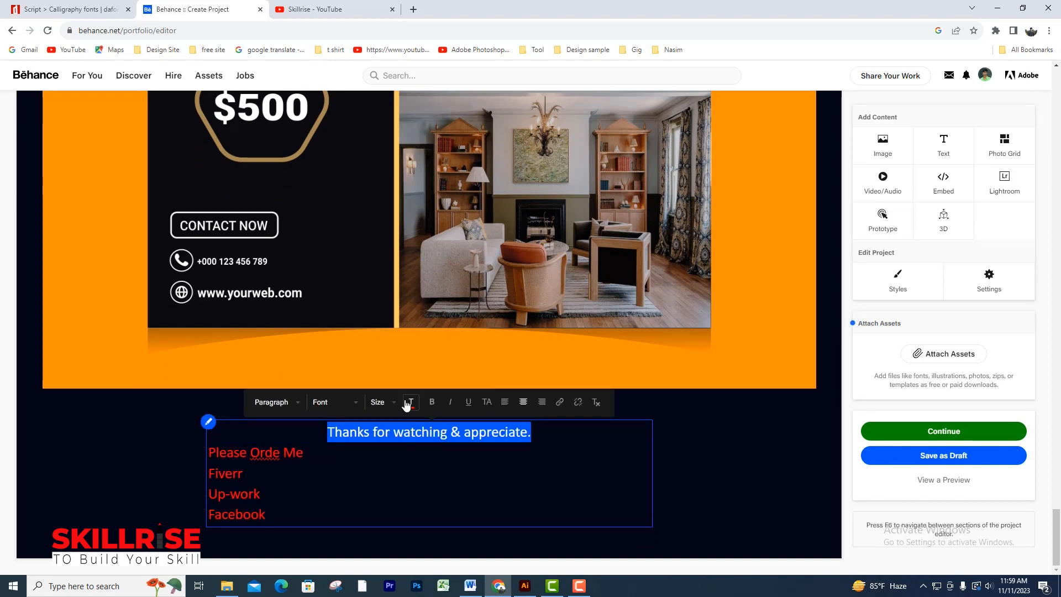
pyautogui.click(354, 402)
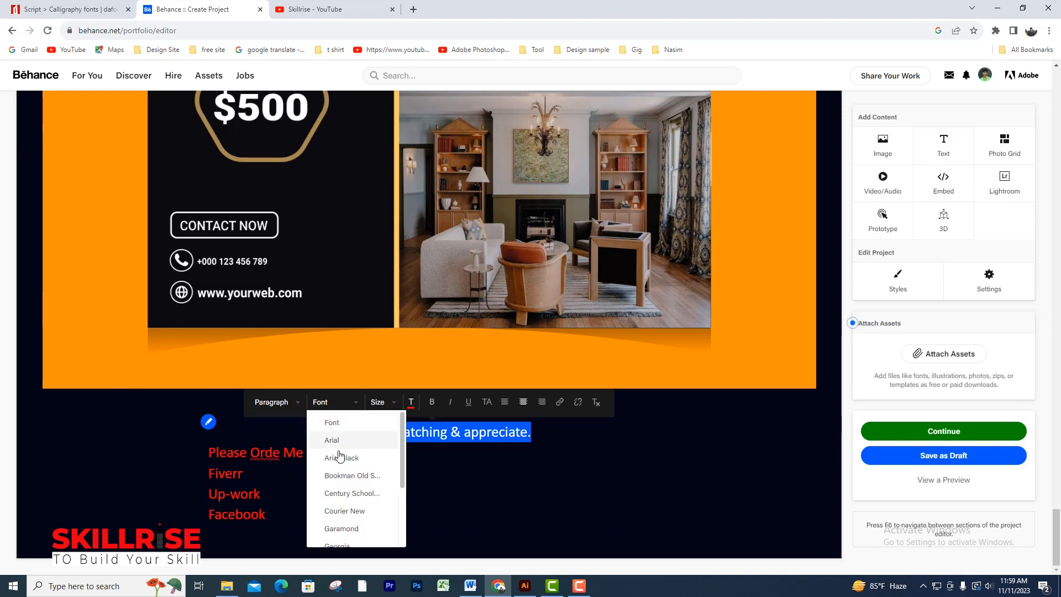
pyautogui.click(340, 458)
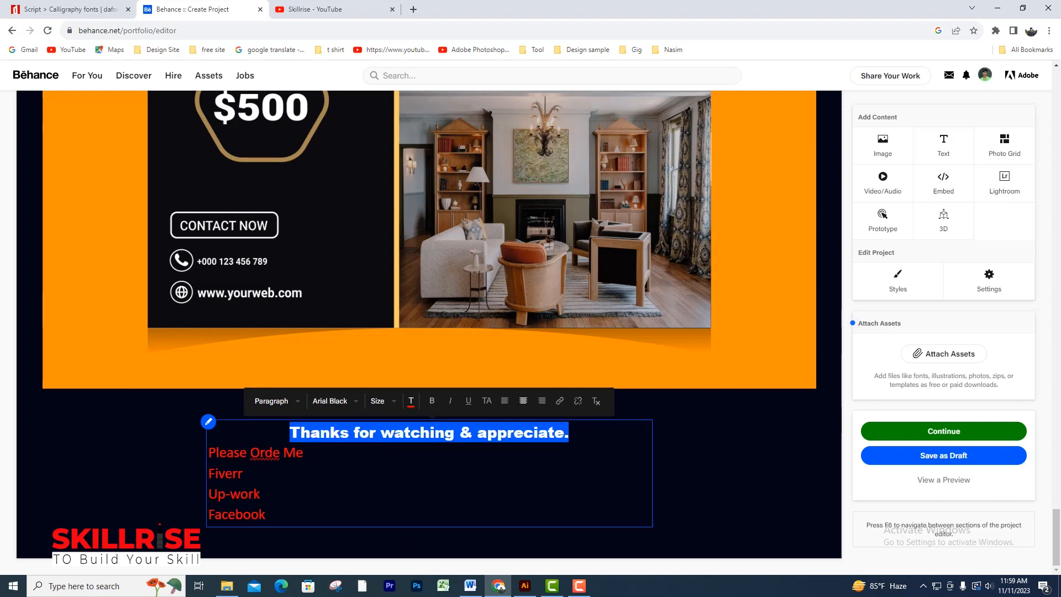
# - Change the text colour of the line "Thanks for watching & appreciate." to white, FFFFFF
pyautogui.click(393, 404)
pyautogui.click(410, 401)
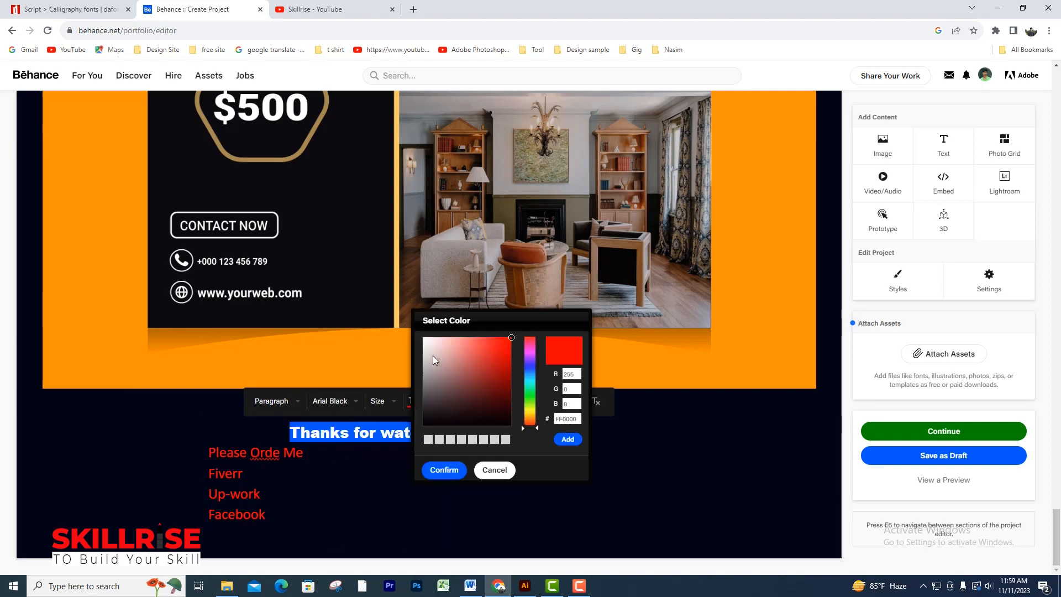
pyautogui.click(424, 337)
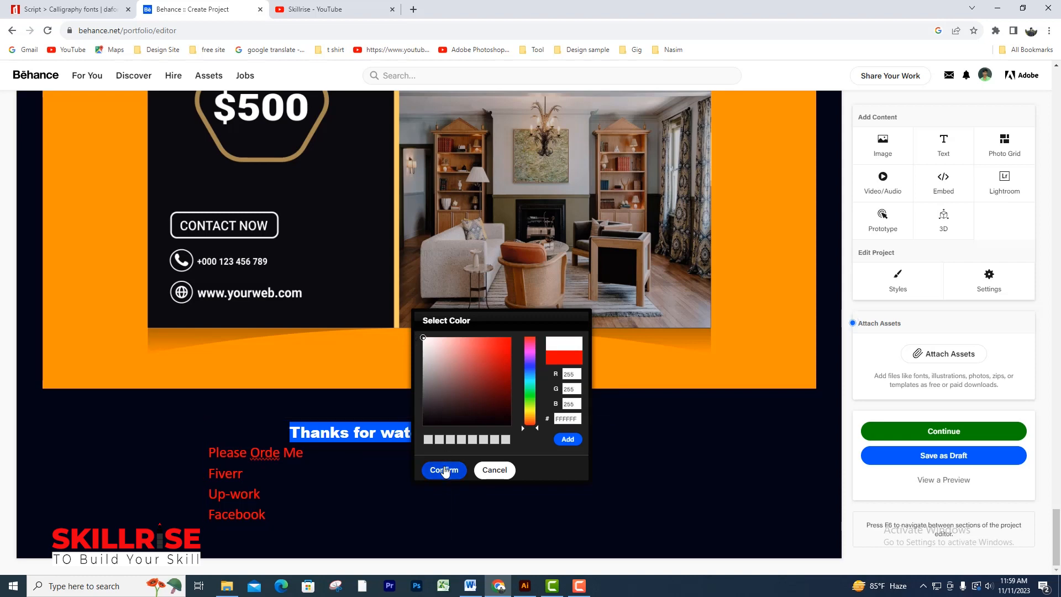
pyautogui.click(445, 470)
# - Centre the closing lines "Please Orde Me", "Fiverr", "Up-work" and "Facebook" and set them in Arial Black
pyautogui.moveTo(265, 514); pyautogui.dragTo(208, 452)
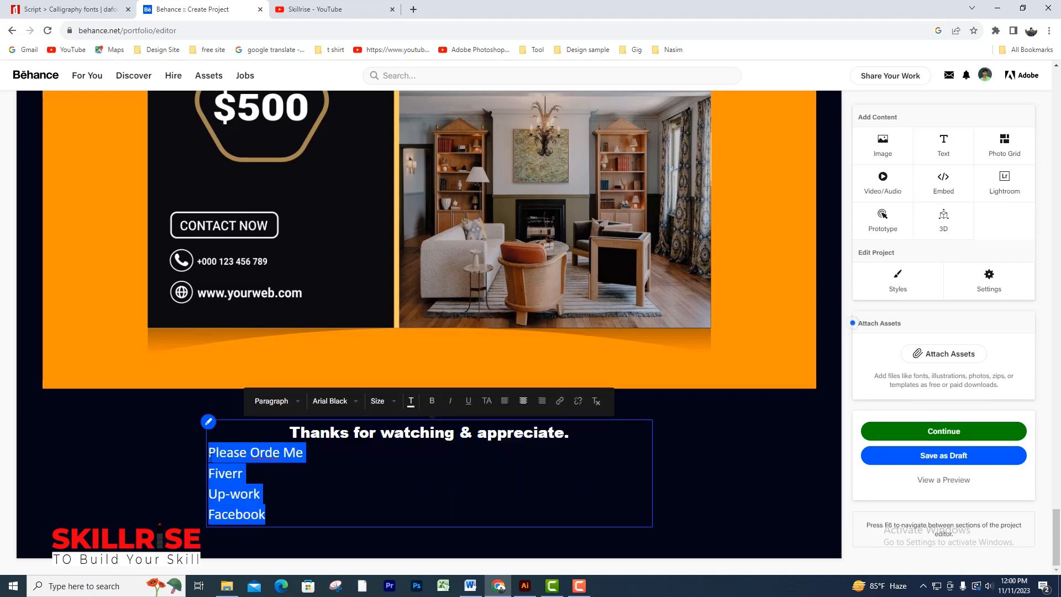
pyautogui.click(523, 422)
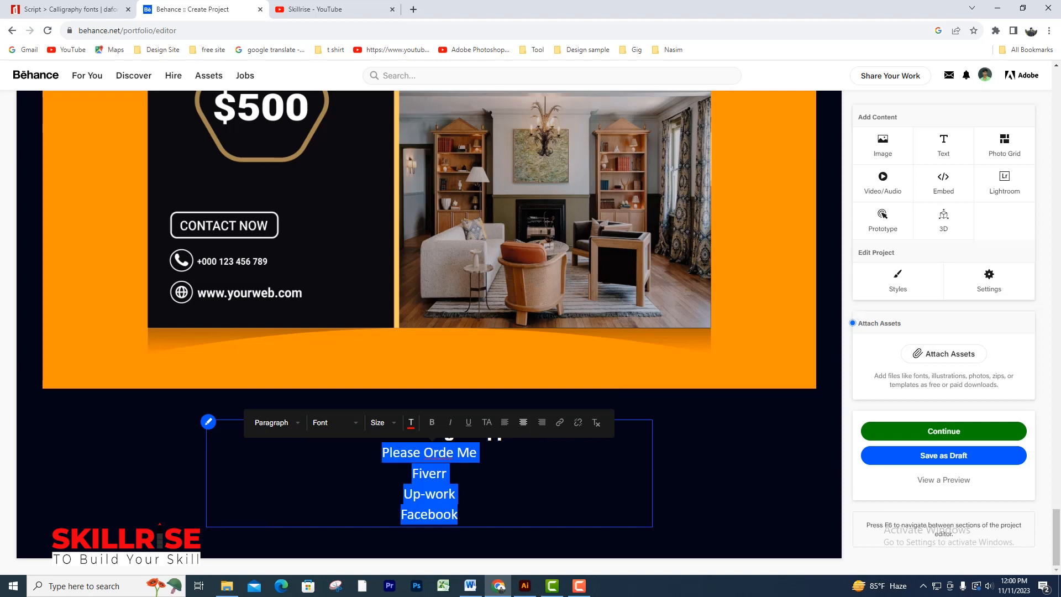
pyautogui.click(457, 493)
pyautogui.moveTo(477, 453); pyautogui.dragTo(383, 453)
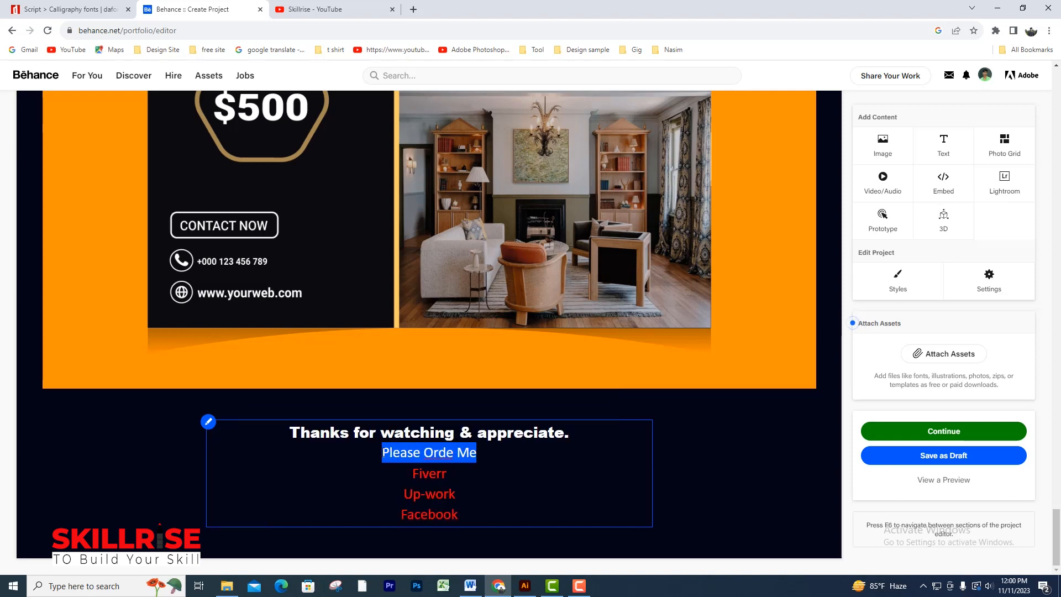
pyautogui.moveTo(456, 494); pyautogui.dragTo(410, 474)
pyautogui.hotkey('ctrl', 'a')
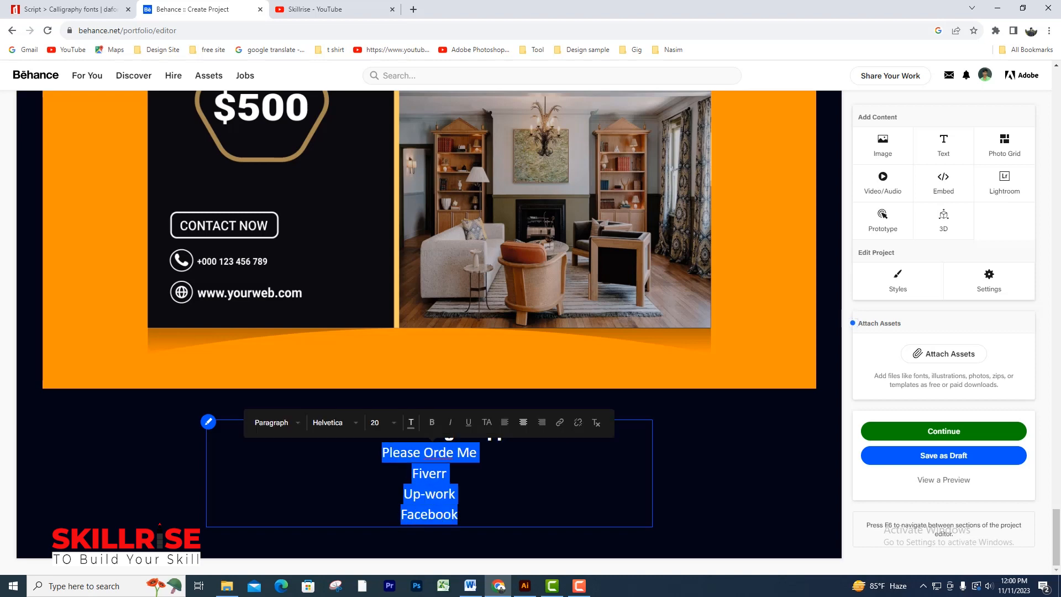
pyautogui.click(355, 426)
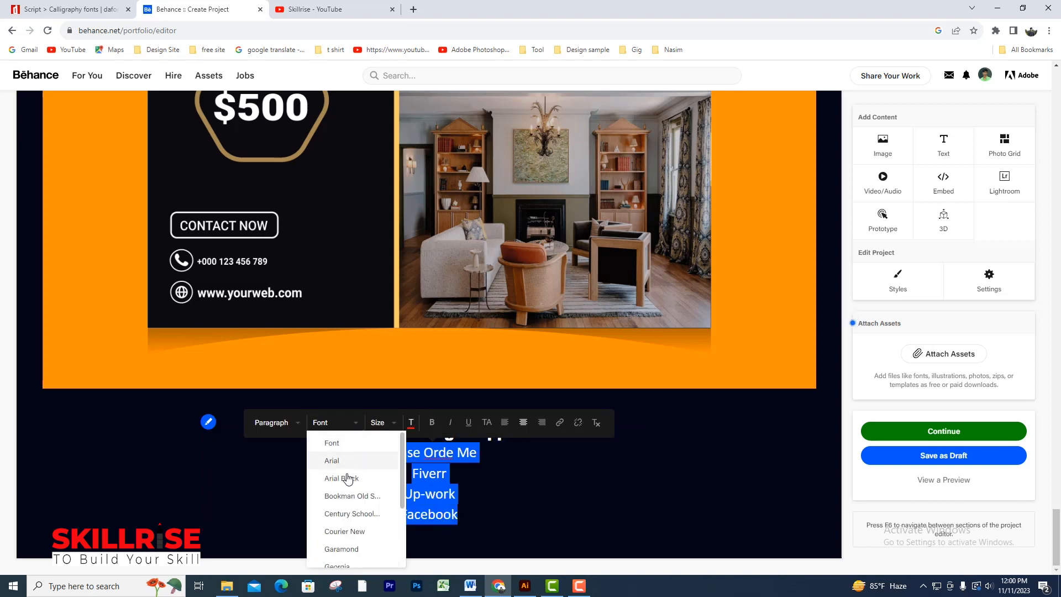
pyautogui.click(348, 481)
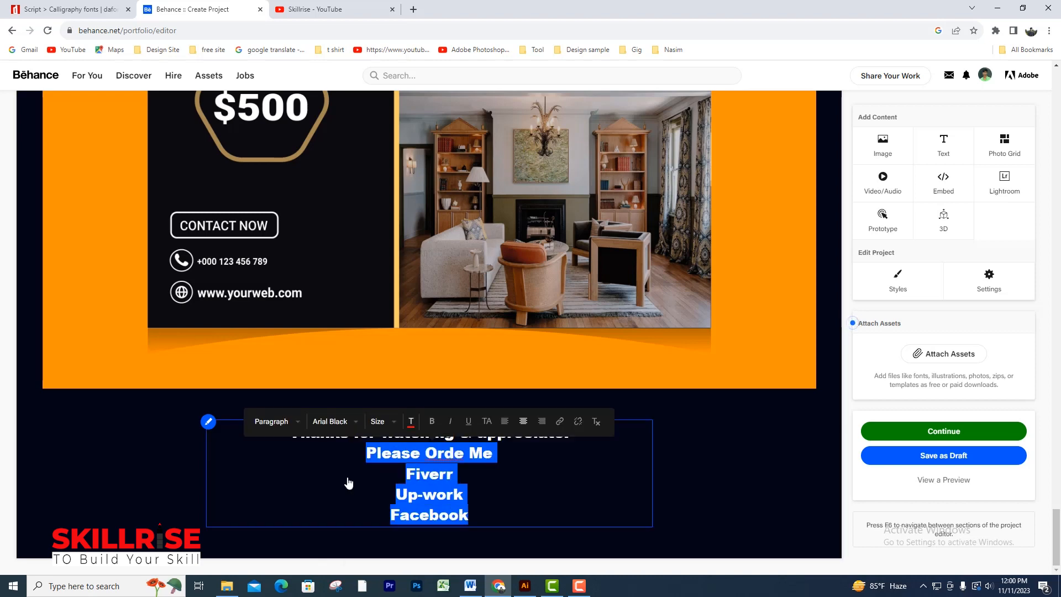
pyautogui.moveTo(469, 522); pyautogui.dragTo(408, 474)
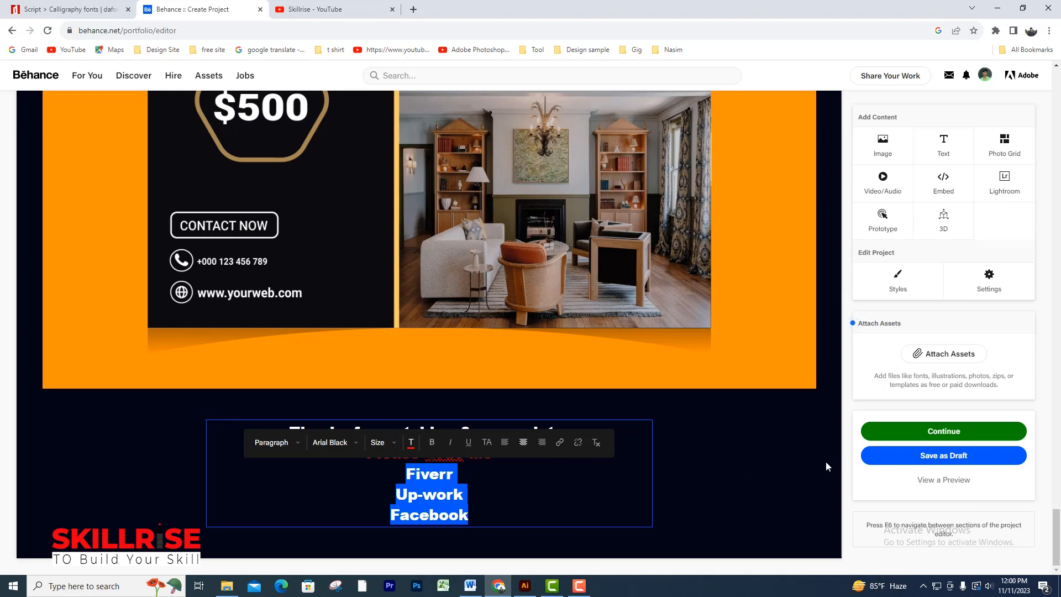
pyautogui.click(812, 452)
# - Open the project settings and enter the project title "Real Estate Social Media post Design", copied from the Word document
pyautogui.scroll(8, 812, 452)
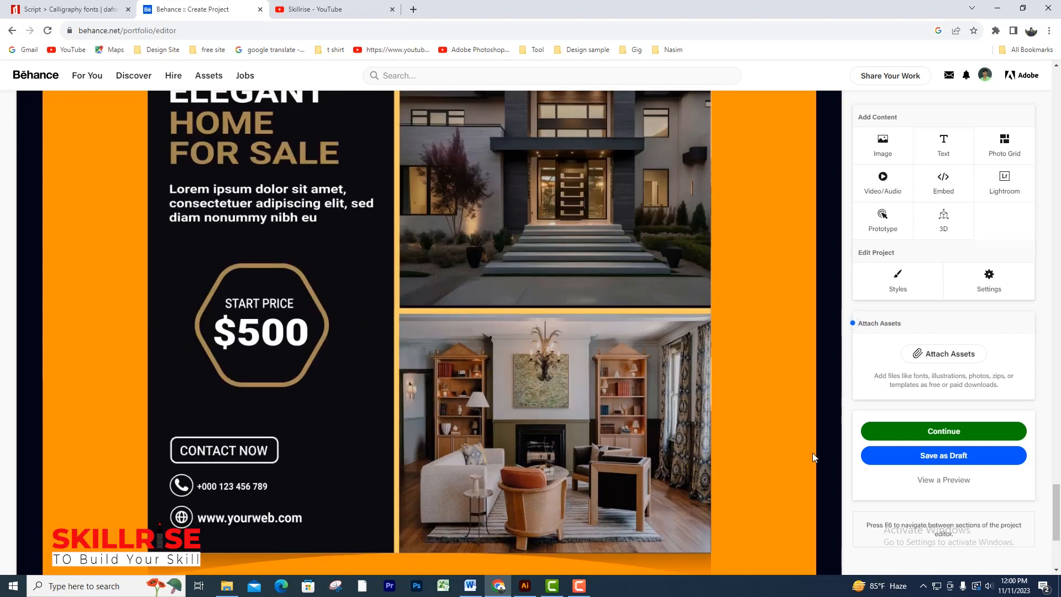
pyautogui.scroll(15, 747, 363)
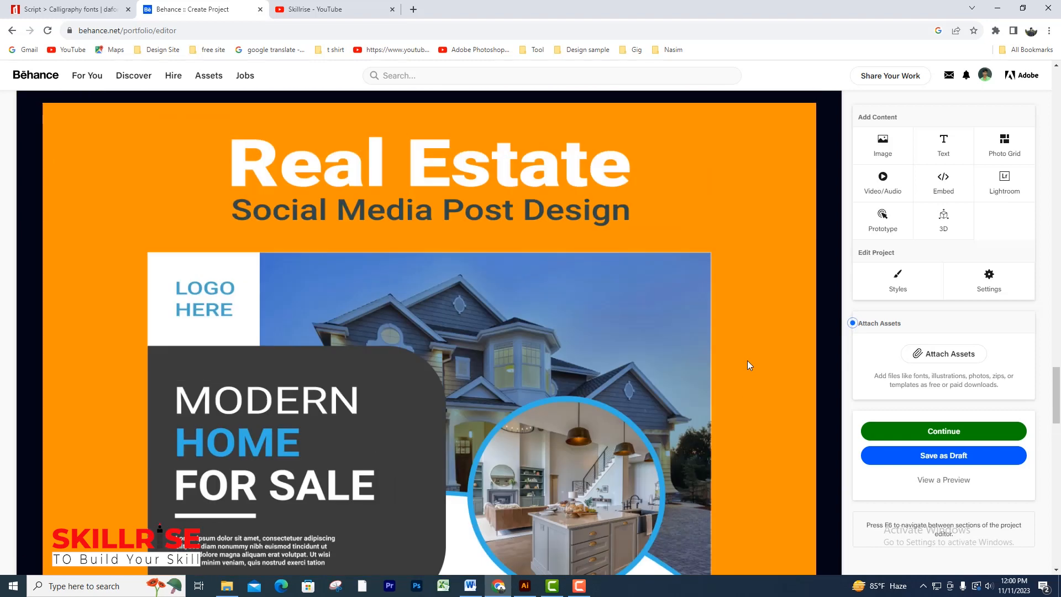
pyautogui.click(992, 279)
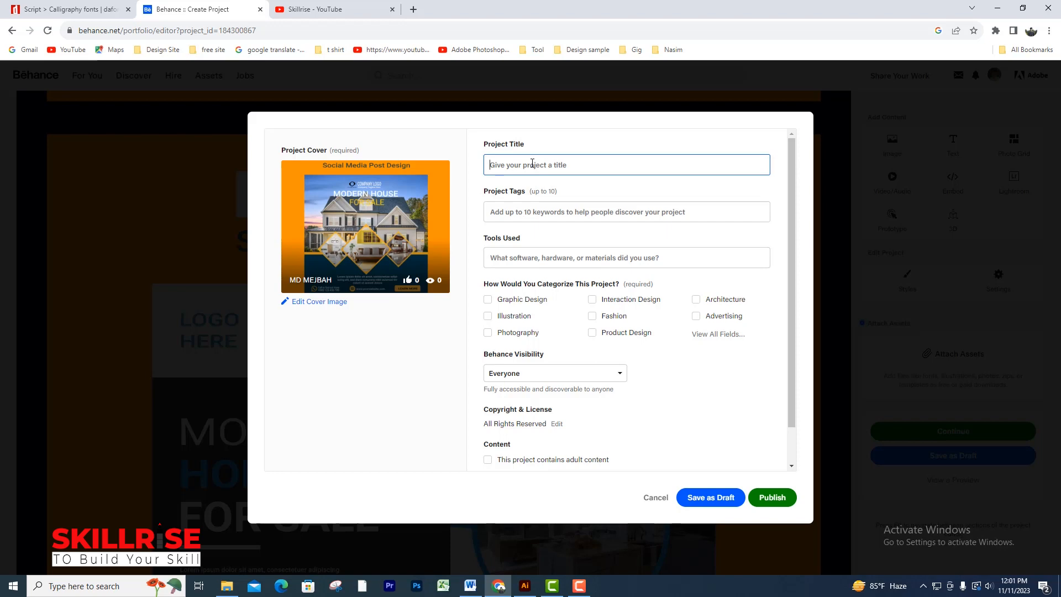
pyautogui.click(470, 585)
pyautogui.moveTo(876, 181); pyautogui.dragTo(651, 202)
pyautogui.hotkey('ctrl', 'c')
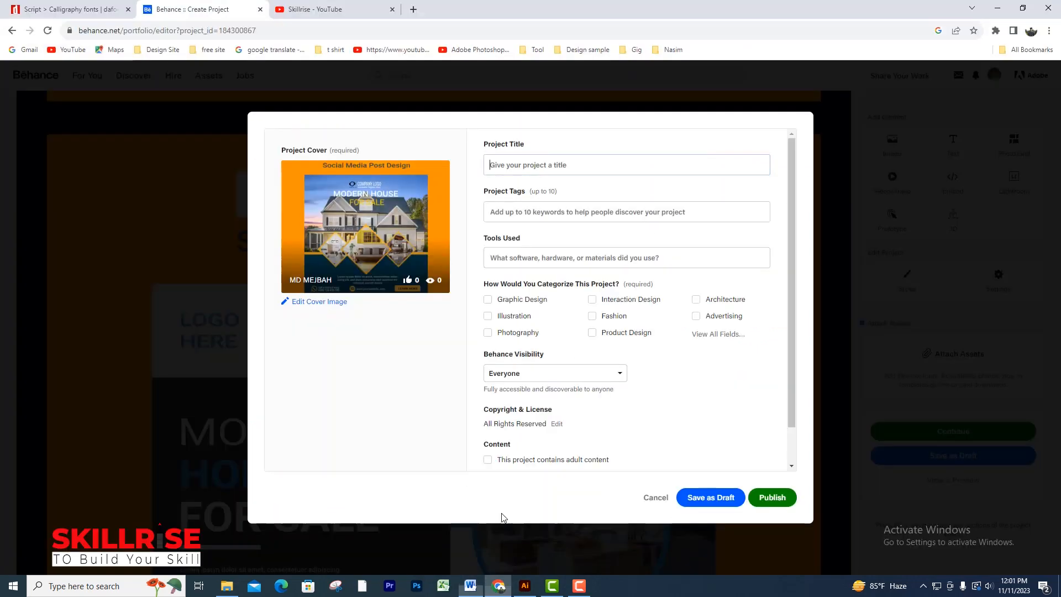
pyautogui.click(498, 585)
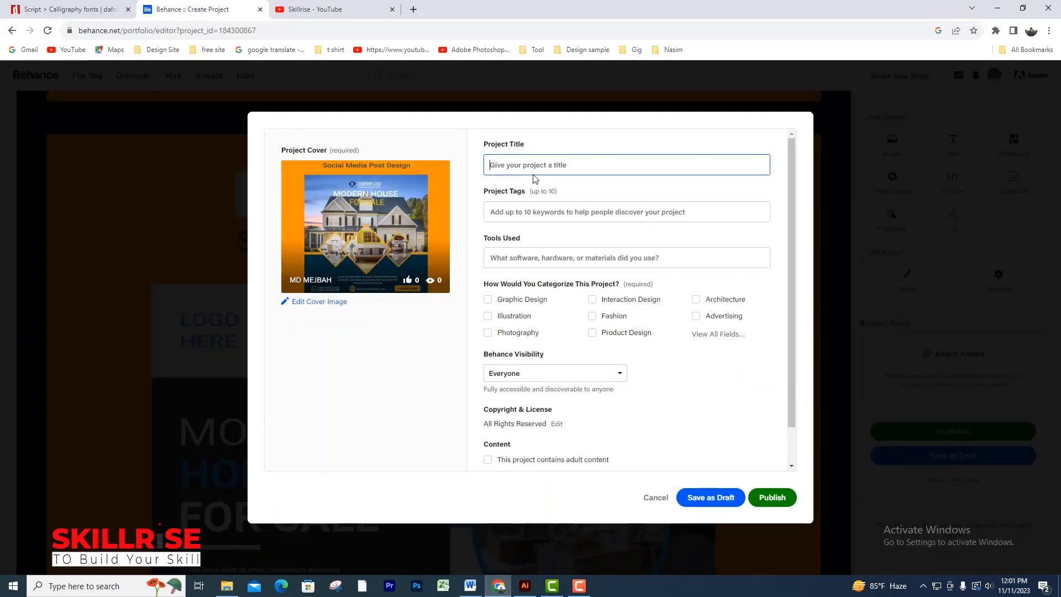
pyautogui.hotkey('ctrl', 'v')
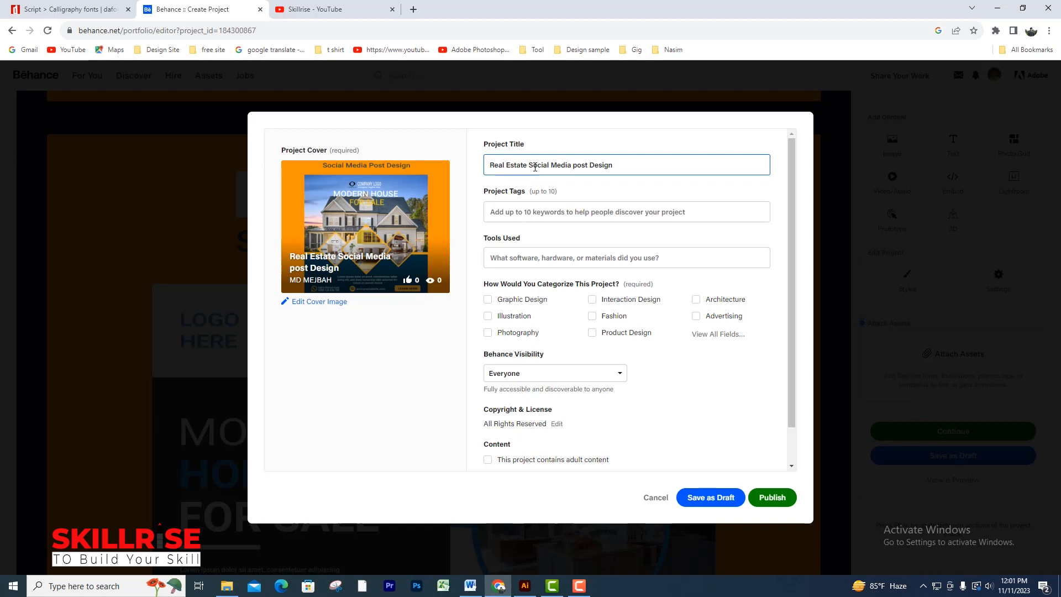
# - Copy the Word document's tag list, from "Real Estate Social Media post" to "Real Estate Social Media Banner", into the project tags
pyautogui.click(525, 213)
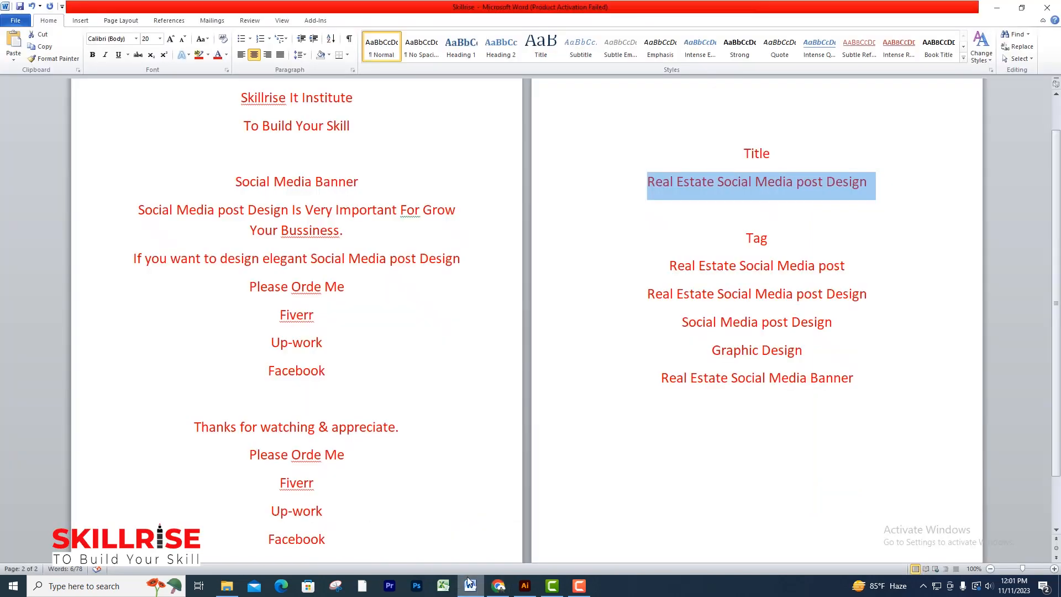
pyautogui.click(471, 586)
pyautogui.moveTo(864, 267); pyautogui.dragTo(656, 276)
pyautogui.hotkey('ctrl', 'c')
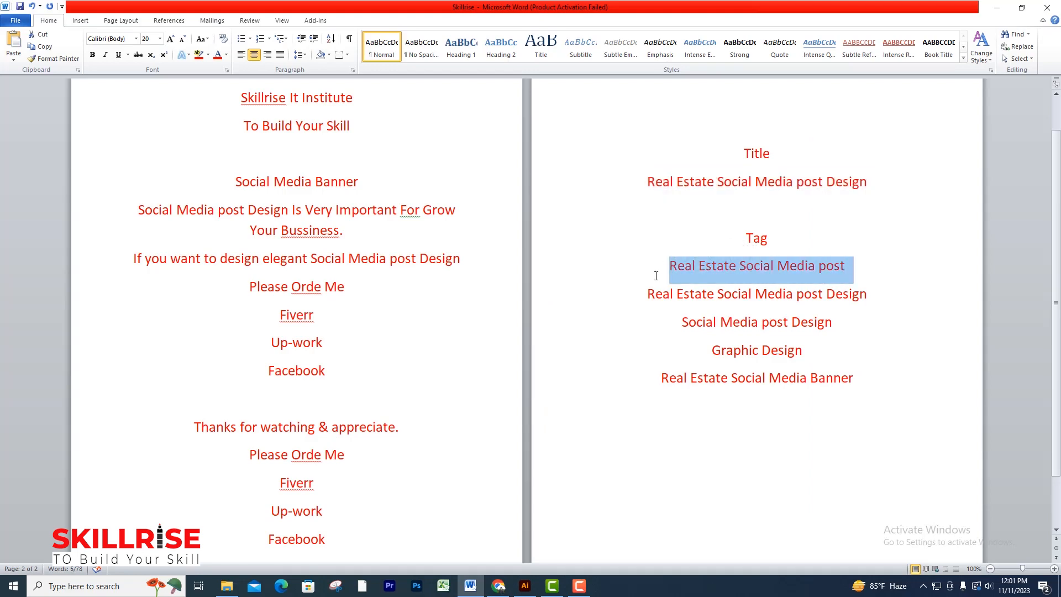
pyautogui.click(498, 585)
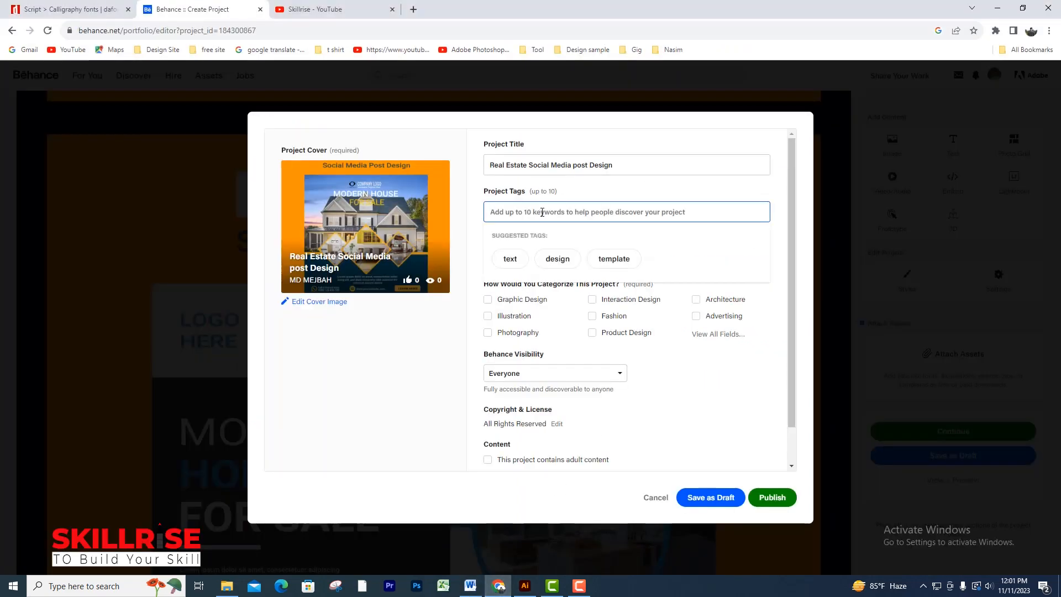
pyautogui.hotkey('ctrl', 'v')
pyautogui.press('Return')
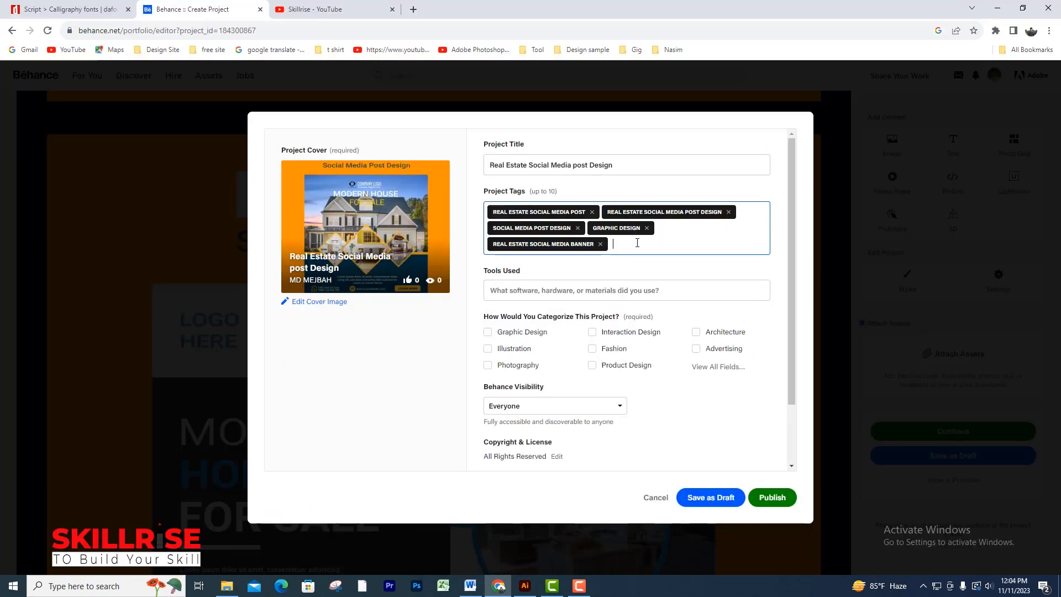
# - Add the suggested entry "Adobe Ilustrator" to the project's tools used
pyautogui.click(511, 288)
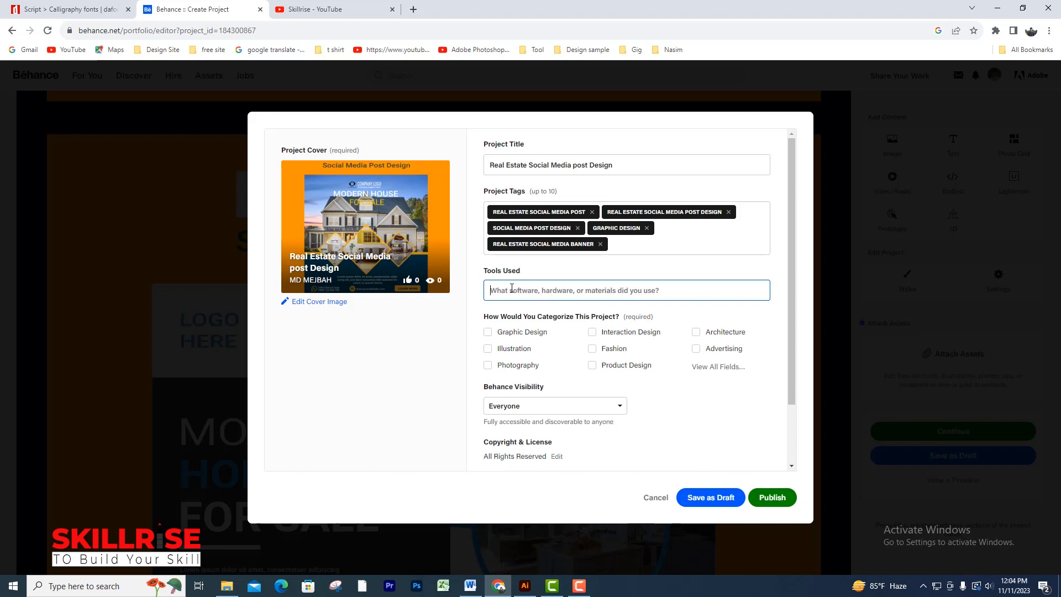
pyautogui.write('i')
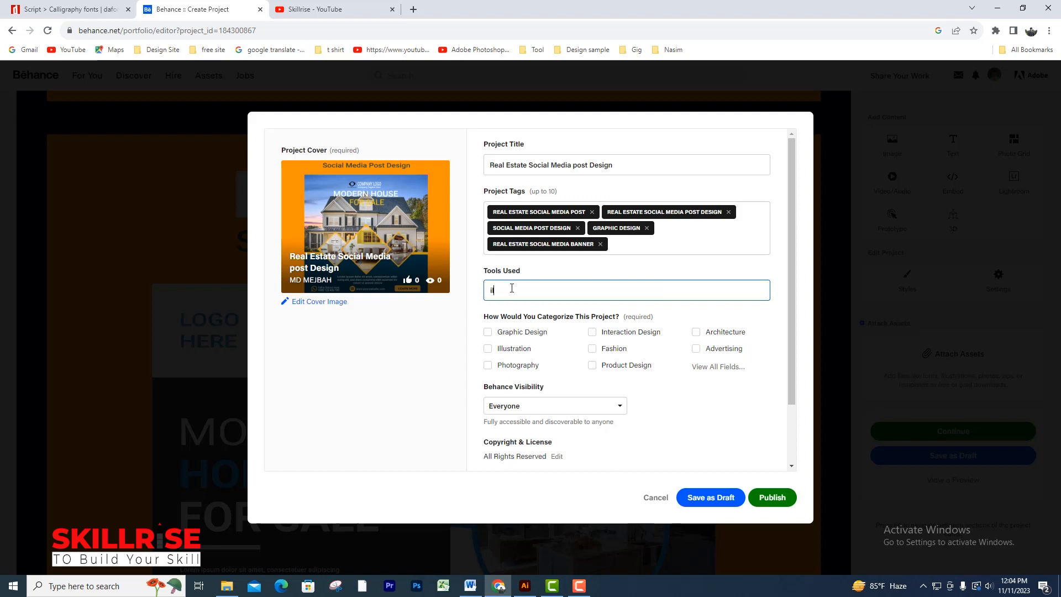
pyautogui.write('lus')
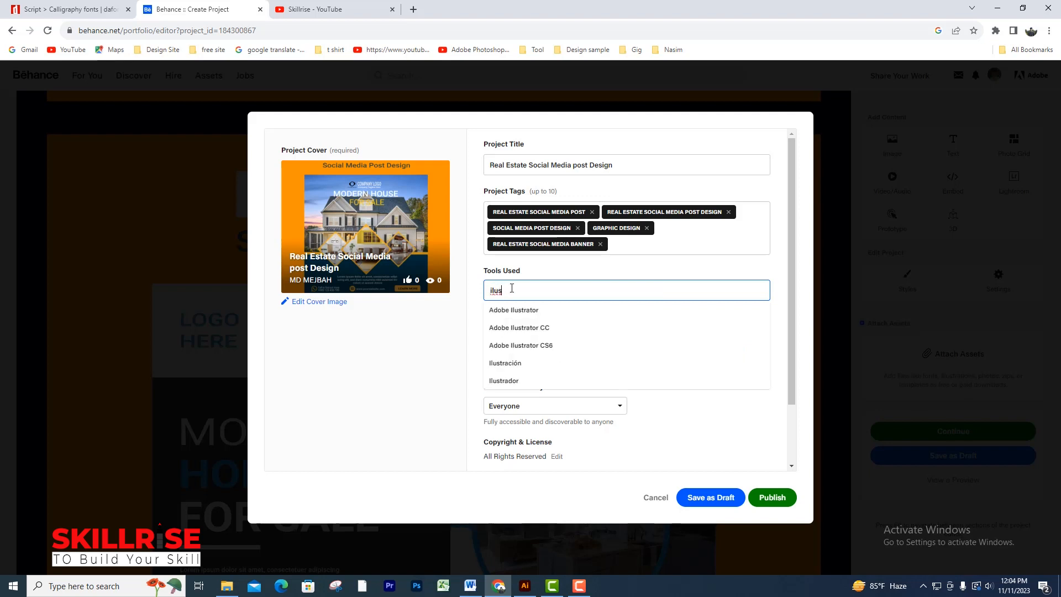
pyautogui.click(514, 311)
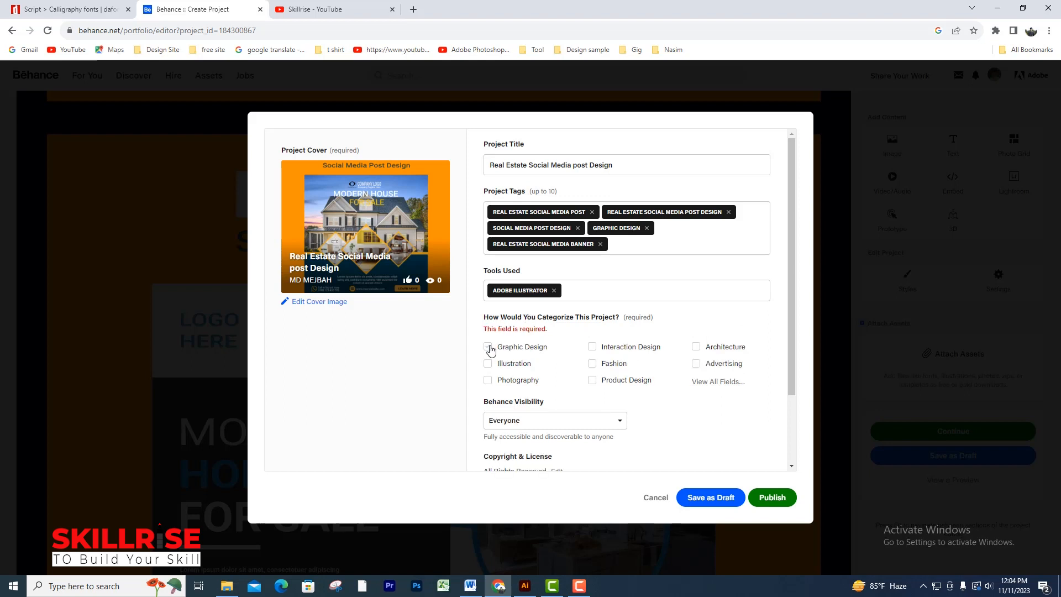
# - Categorize the project as Graphic Design and Illustration, and set its Behance visibility to Everyone
pyautogui.click(489, 348)
pyautogui.click(489, 352)
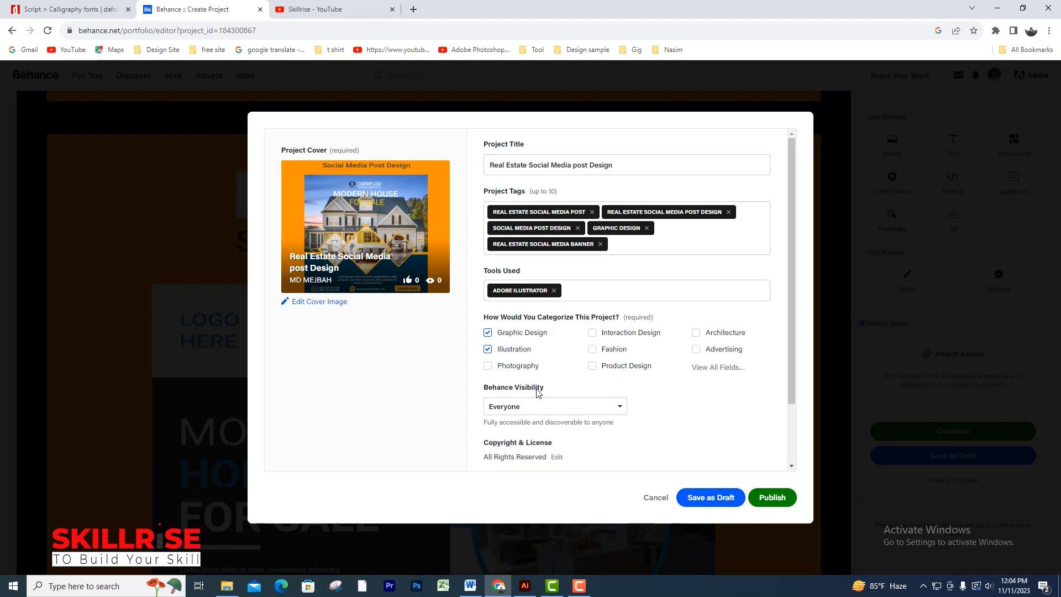
pyautogui.click(622, 408)
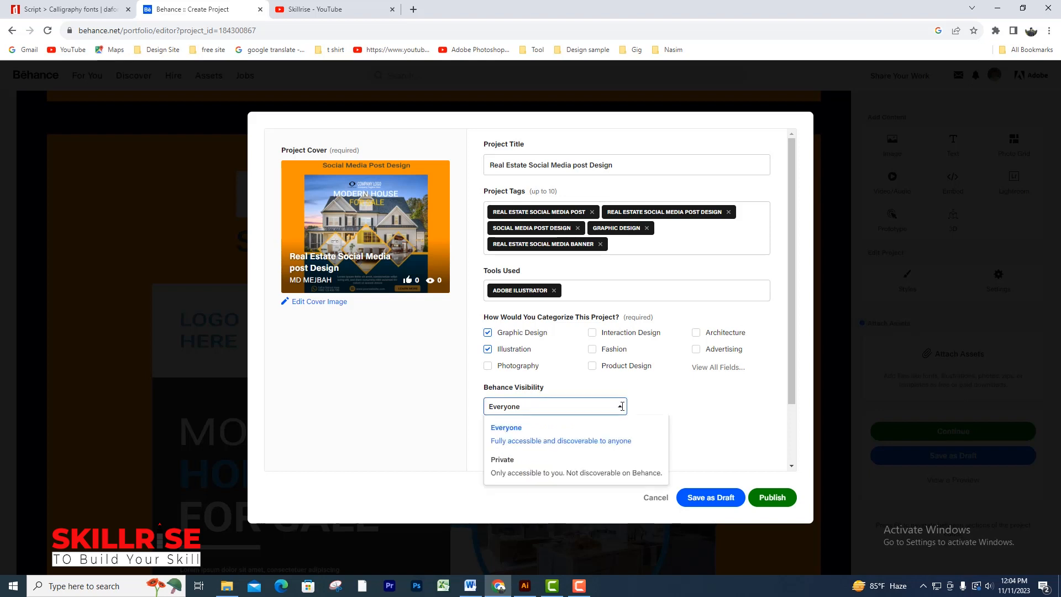
pyautogui.click(504, 435)
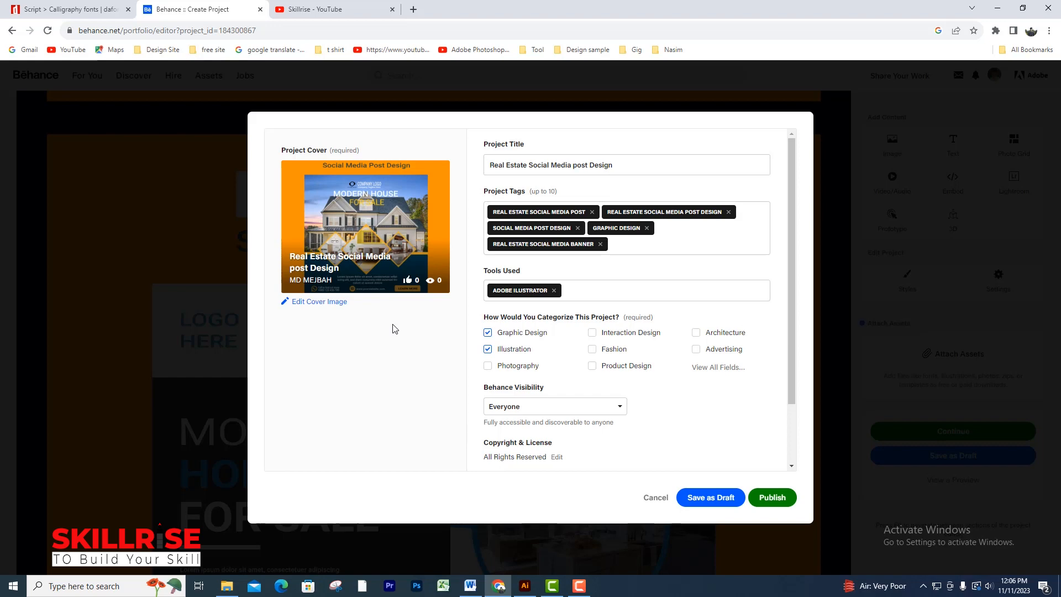
# - Replace the project cover with the image Cover-Photo from the Export folder and apply the crop at minimum zoom
pyautogui.click(329, 304)
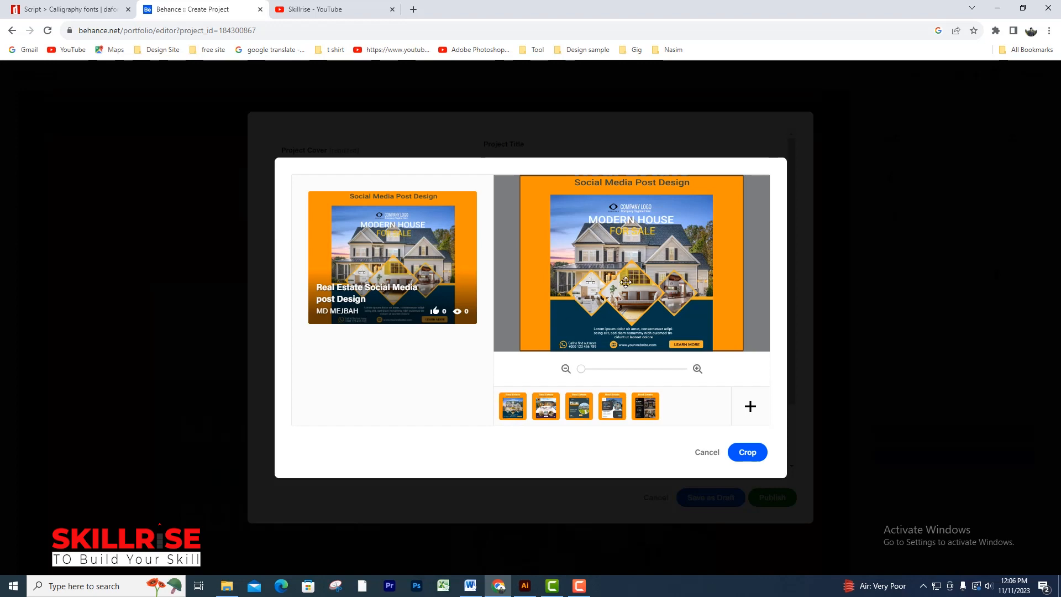
pyautogui.click(611, 410)
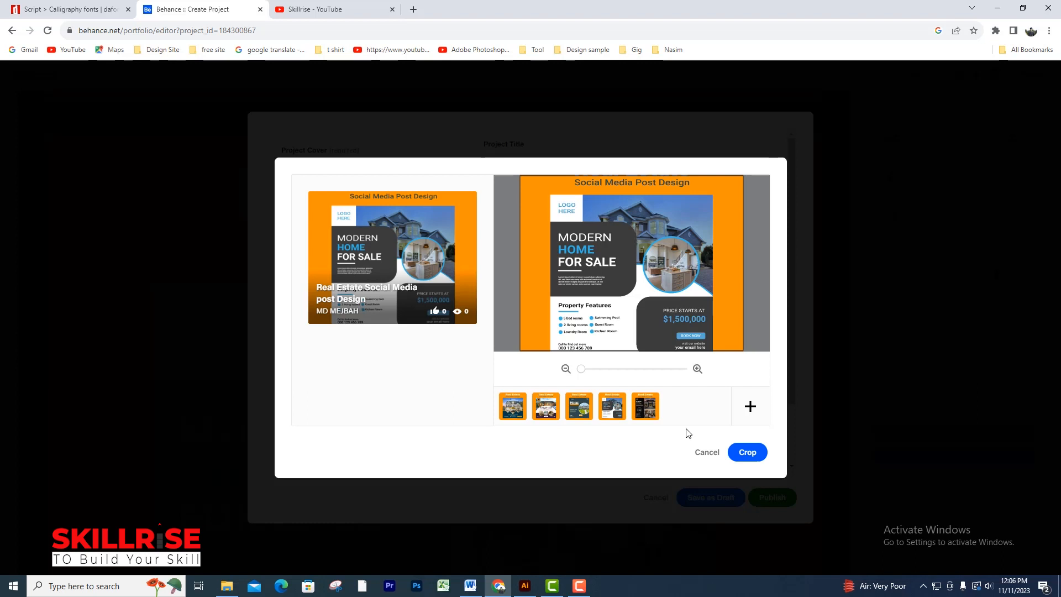
pyautogui.click(750, 408)
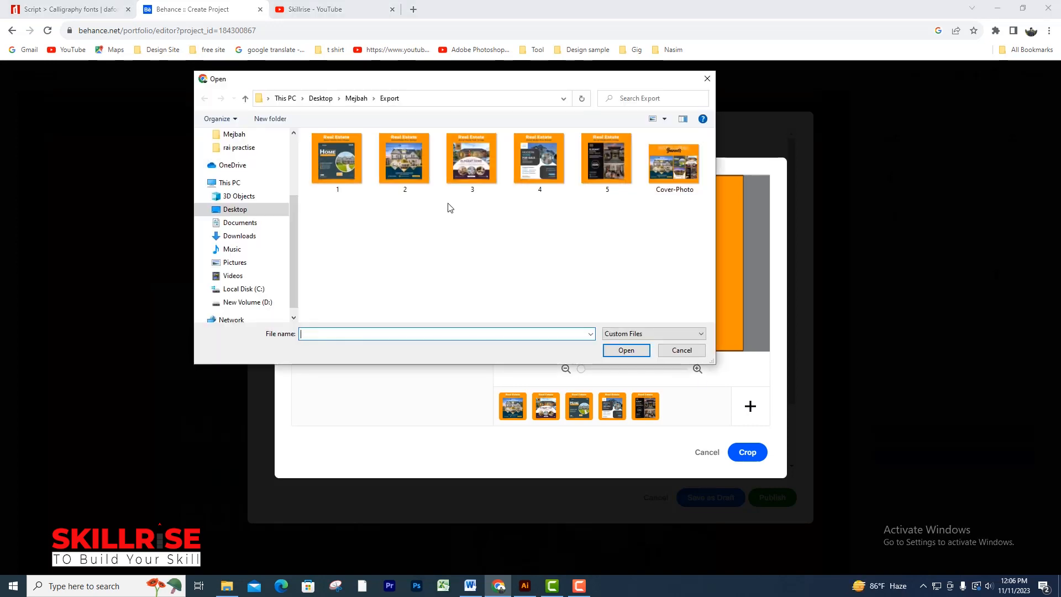
pyautogui.click(667, 172)
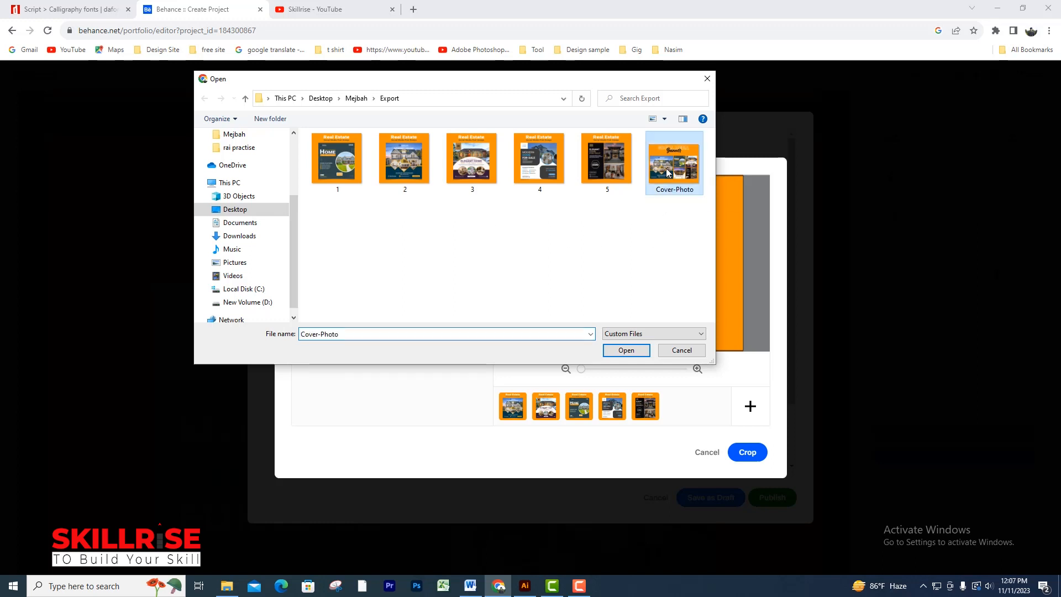
pyautogui.click(630, 351)
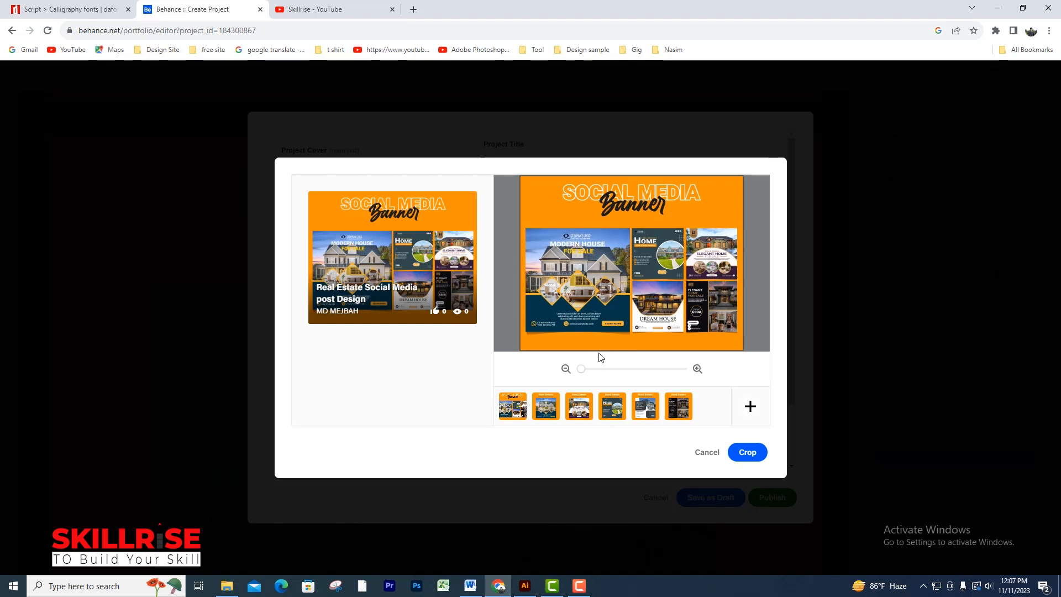
pyautogui.moveTo(585, 374)
pyautogui.mouseDown()
pyautogui.moveTo(625, 372)
pyautogui.moveTo(574, 370)
pyautogui.mouseUp()
pyautogui.click(747, 453)
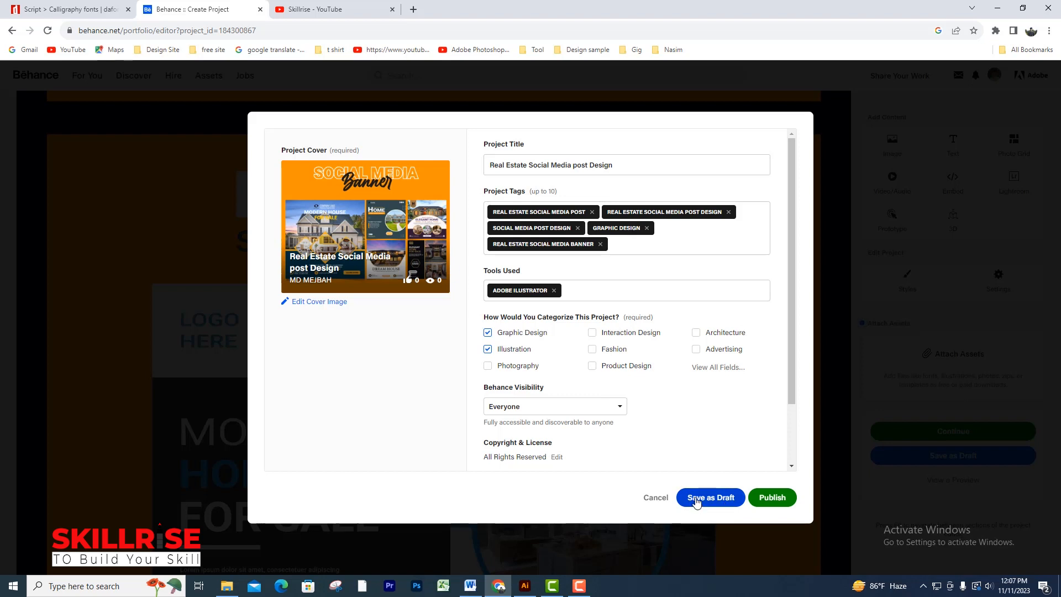
# - Try to publish the project, and remove the tags "Real Estate Social Media Banner", "Real Estate Social Media Post Design" and "Real Estate Social Media Post"
pyautogui.click(772, 497)
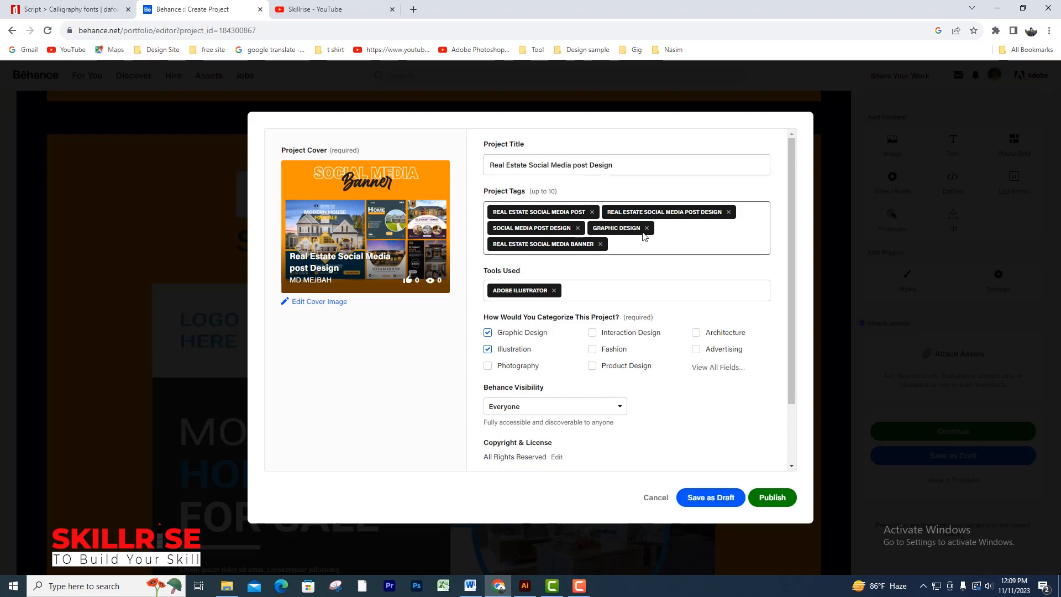
pyautogui.click(600, 244)
pyautogui.click(728, 212)
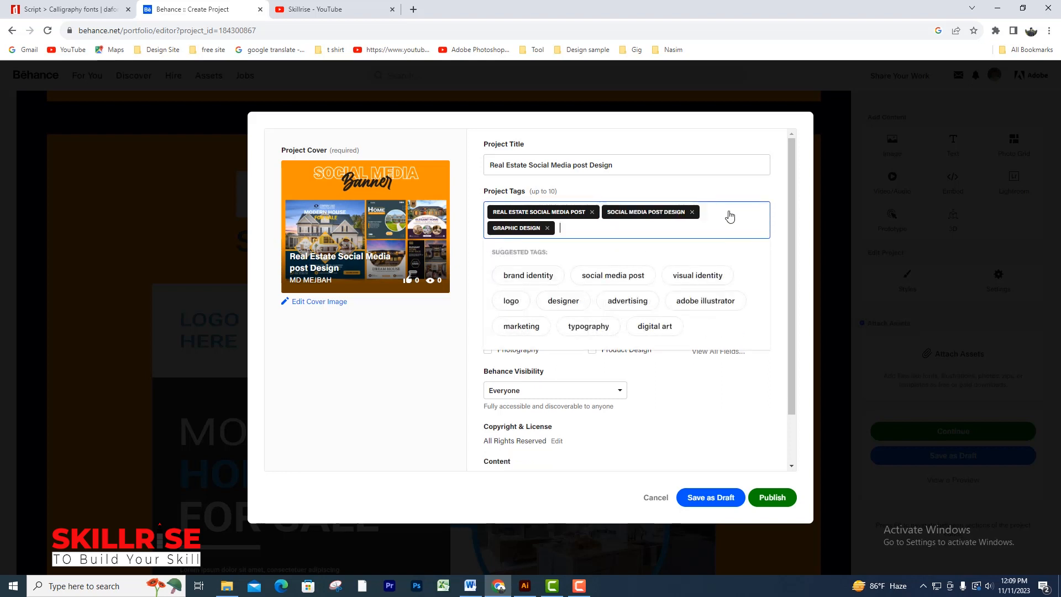
pyautogui.click(592, 212)
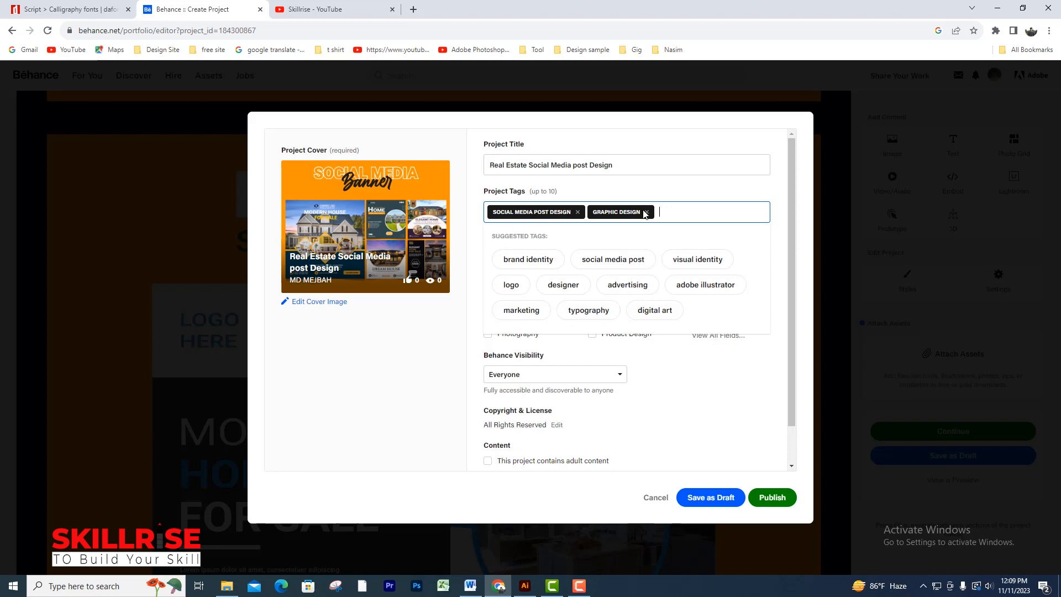
# - Add the tags "brand identity", "graphic designer" and "social media post", and publish the project
pyautogui.click(538, 261)
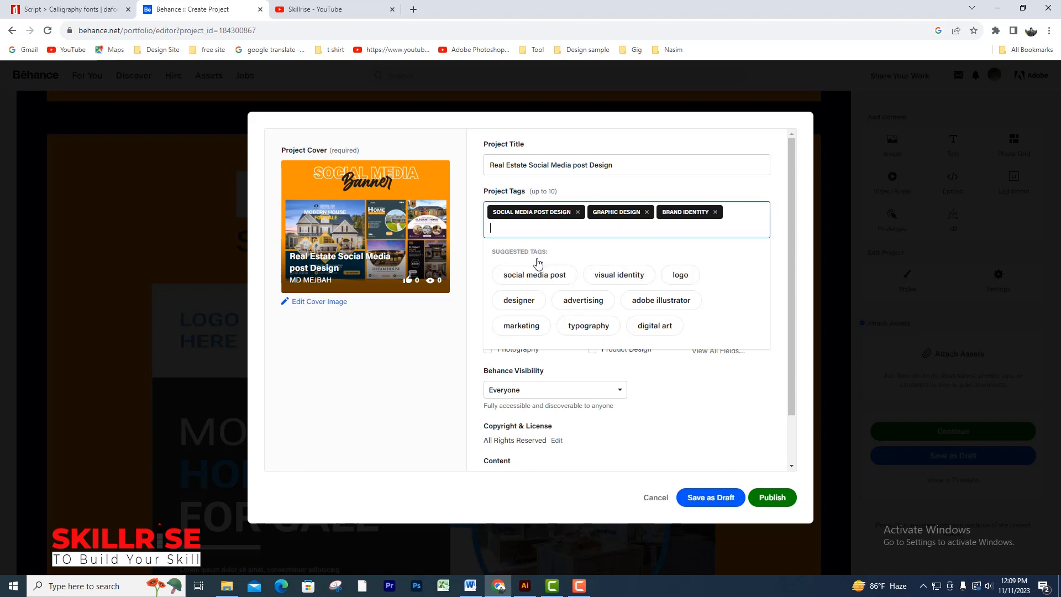
pyautogui.click(597, 278)
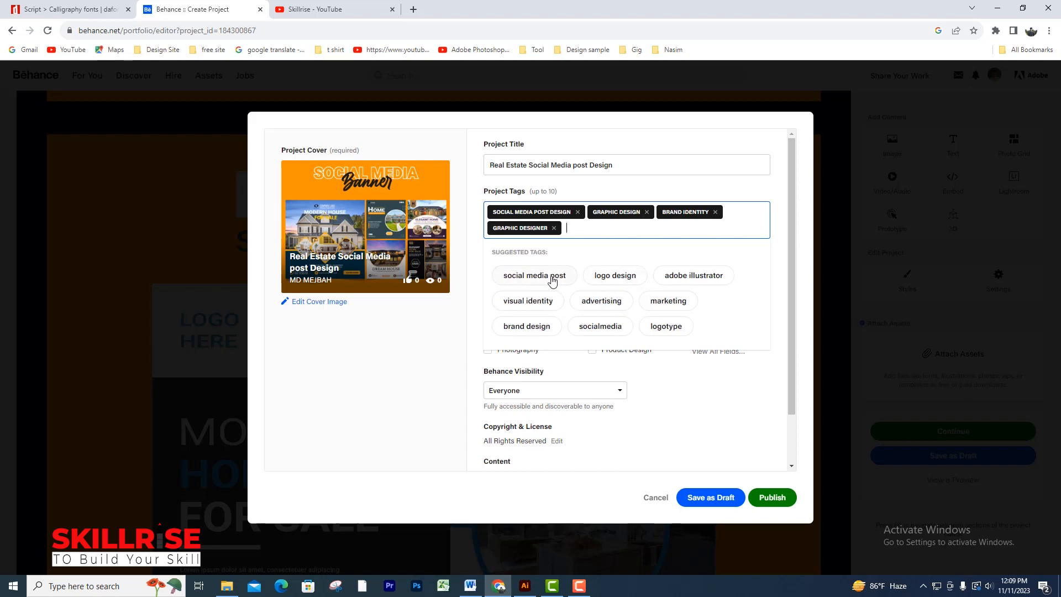
pyautogui.click(552, 282)
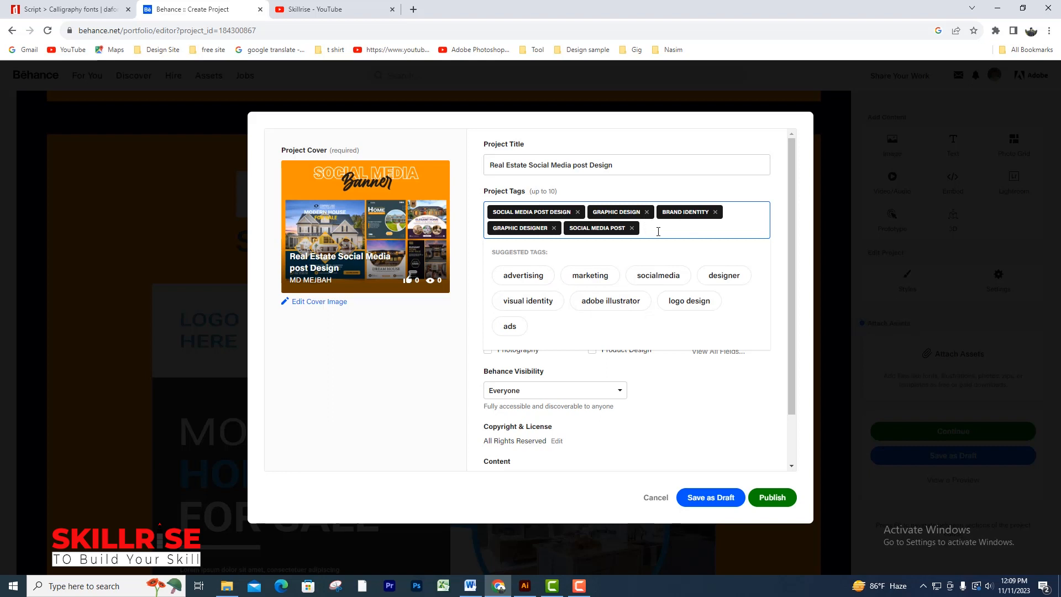
pyautogui.click(774, 497)
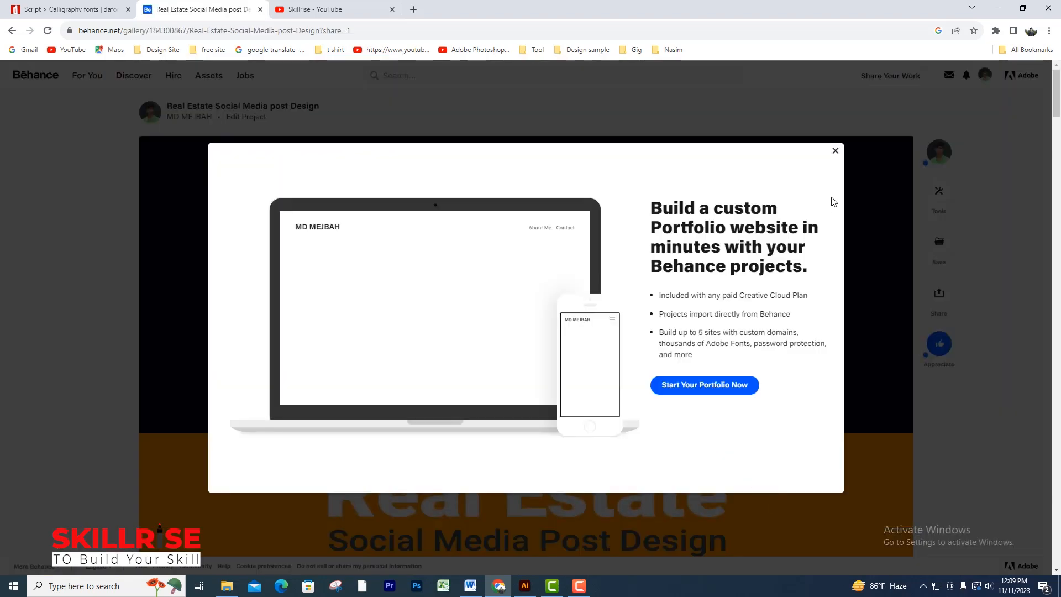
# - Dismiss the portfolio website offer and select the published project's share link
pyautogui.click(835, 153)
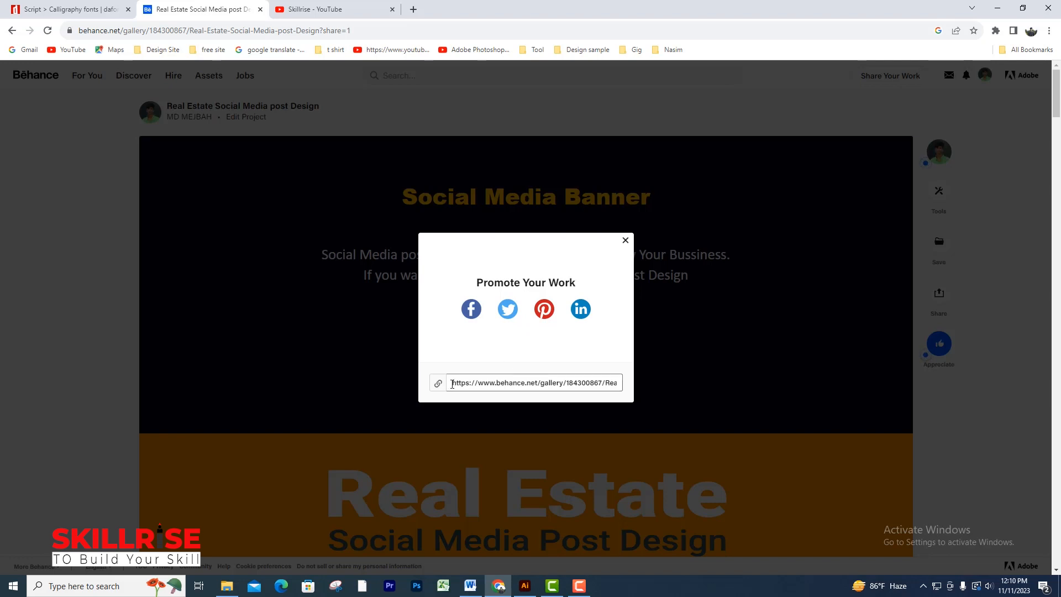
pyautogui.moveTo(452, 382); pyautogui.dragTo(649, 381)
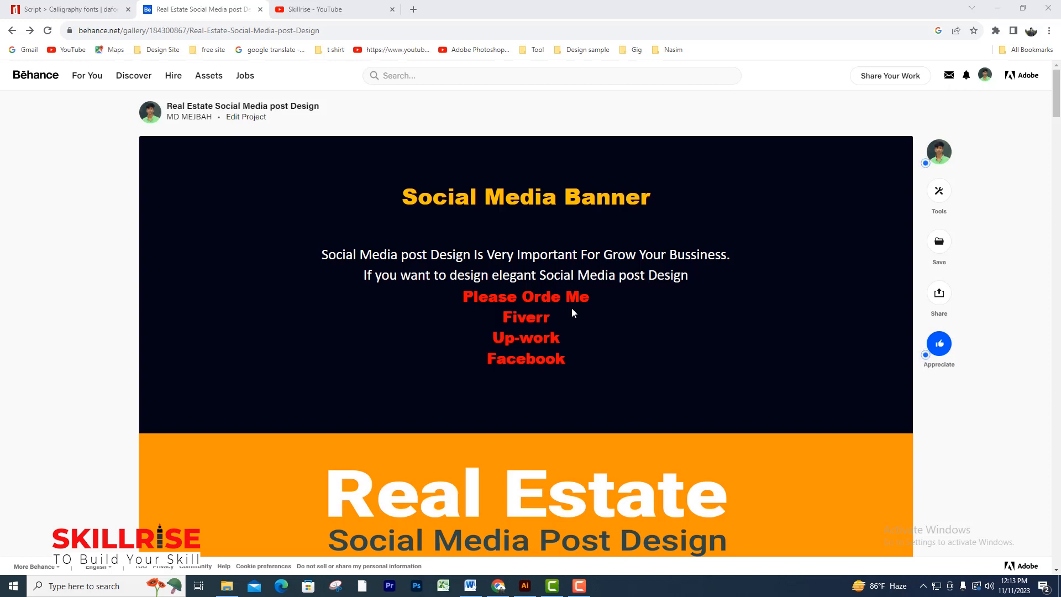
# - Reopen the published project for editing and examine the first two images' editing options, including the first image's caption field
pyautogui.click(245, 118)
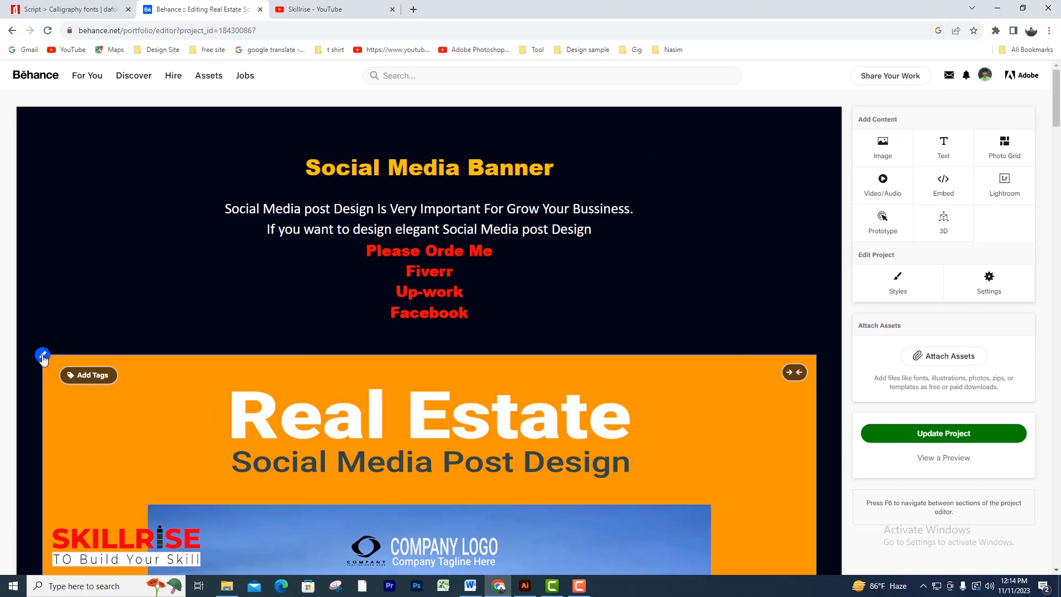
pyautogui.click(42, 356)
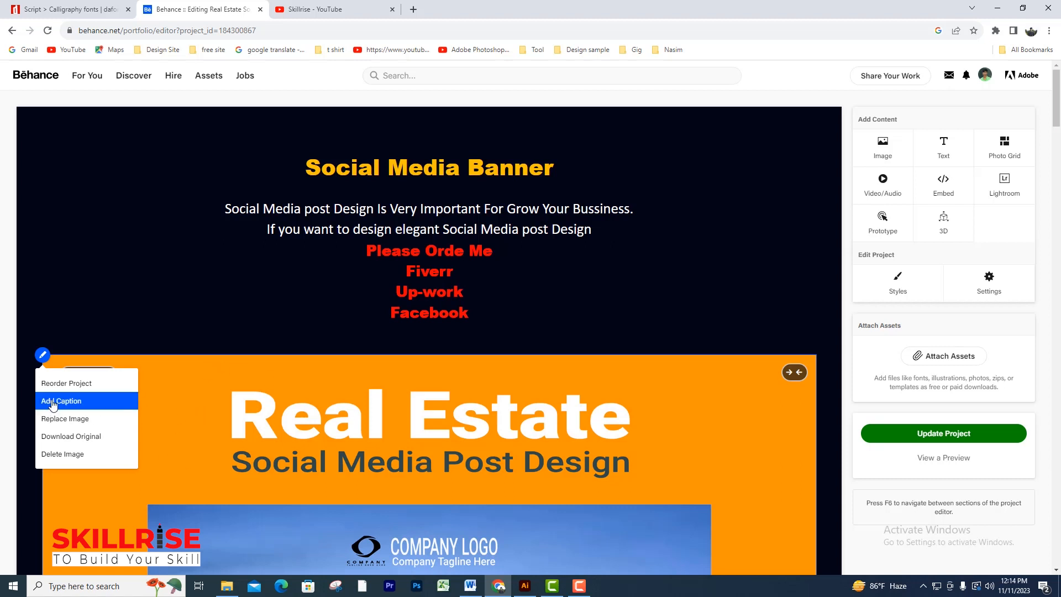
pyautogui.click(52, 405)
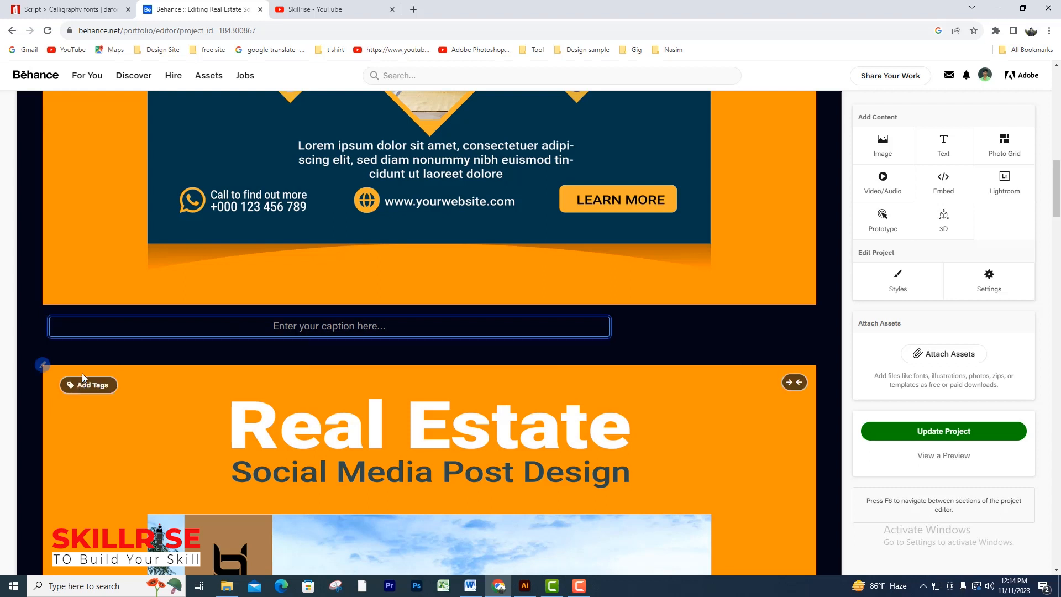
pyautogui.click(43, 365)
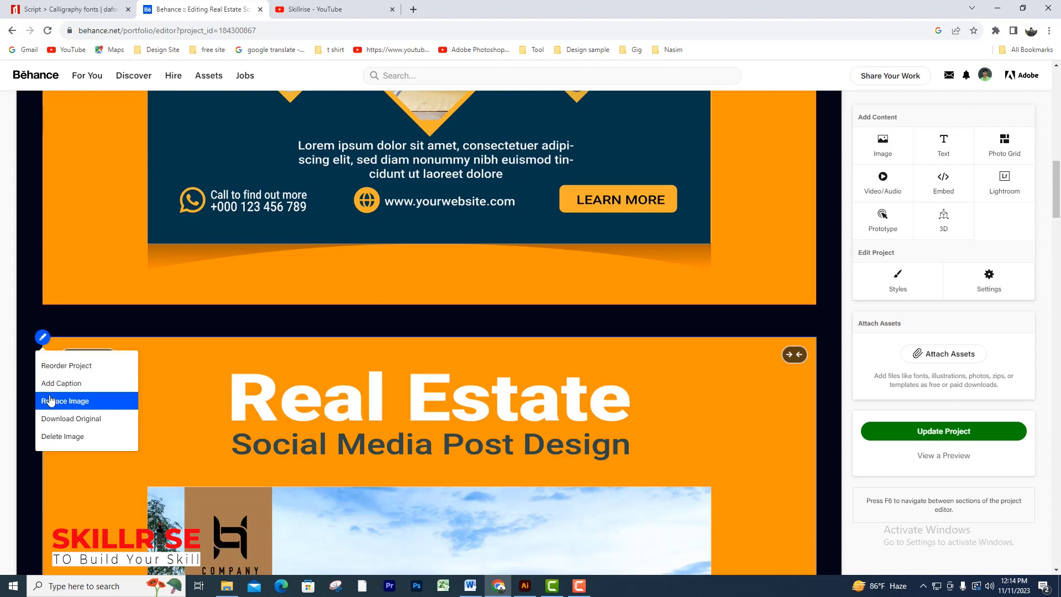